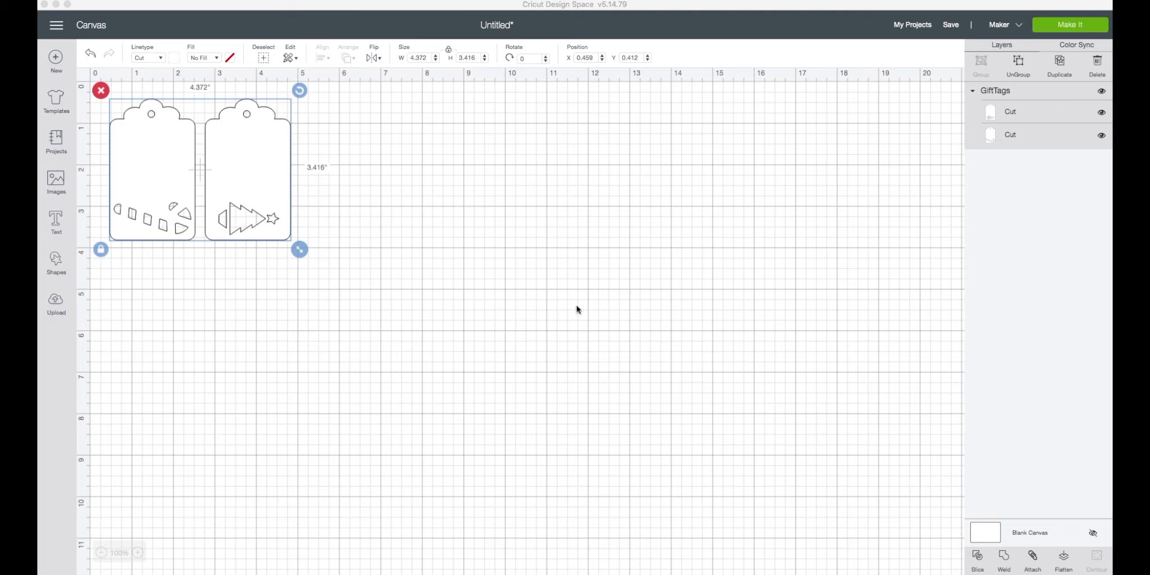
- Add a text object to the canvas reading "FROM: SANTA" in capital letters
click(57, 218)
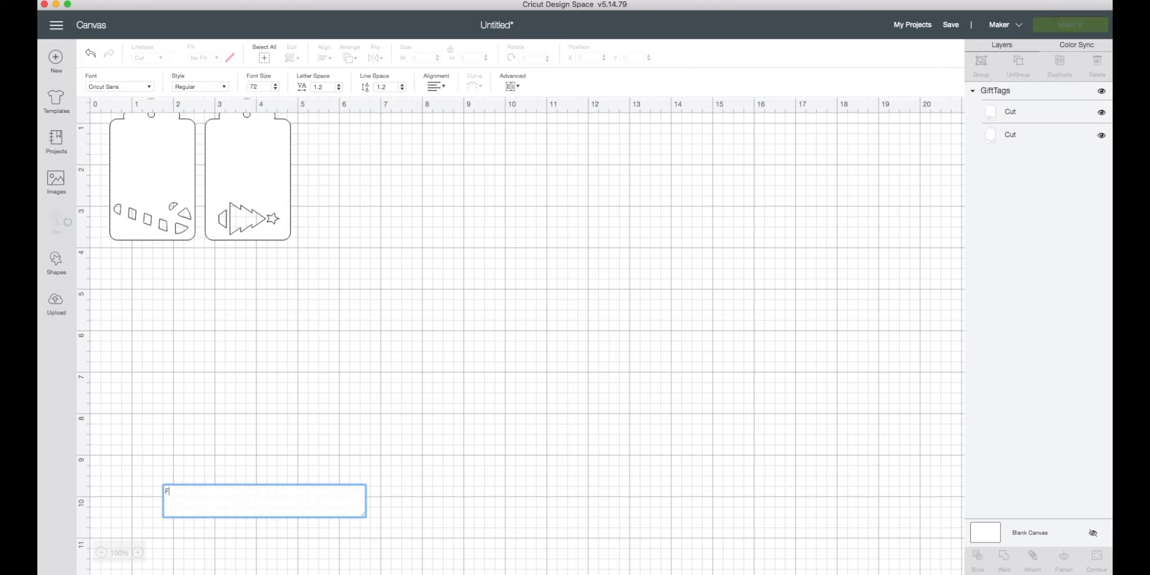
text(FROM: santa)
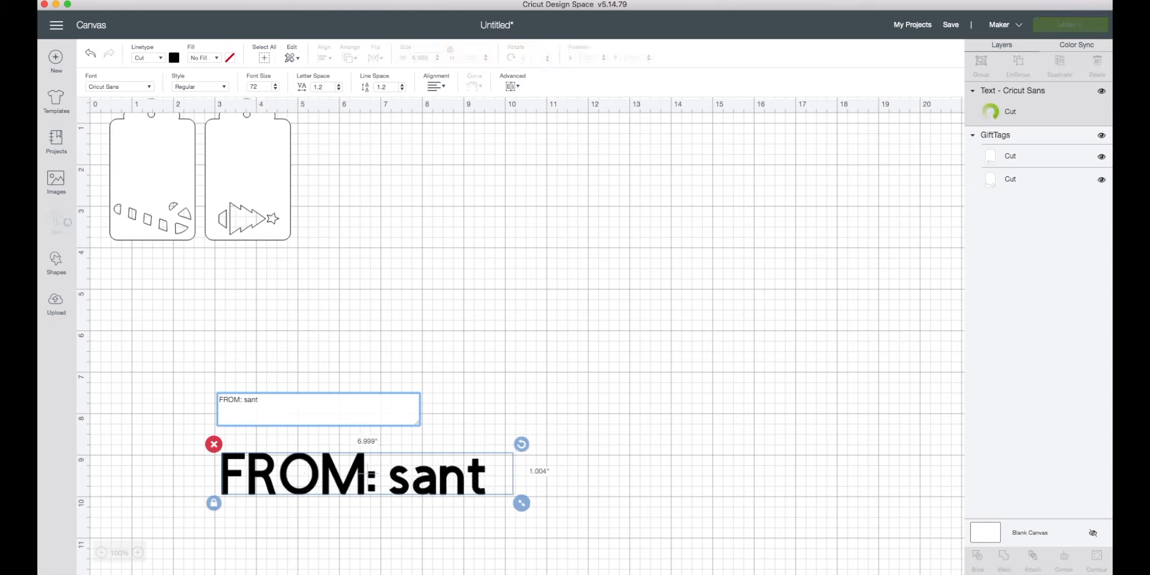
key(BackSpace)
key(BackSpace)
key(BackSpace)
key(BackSpace)
key(BackSpace)
text(SAN)
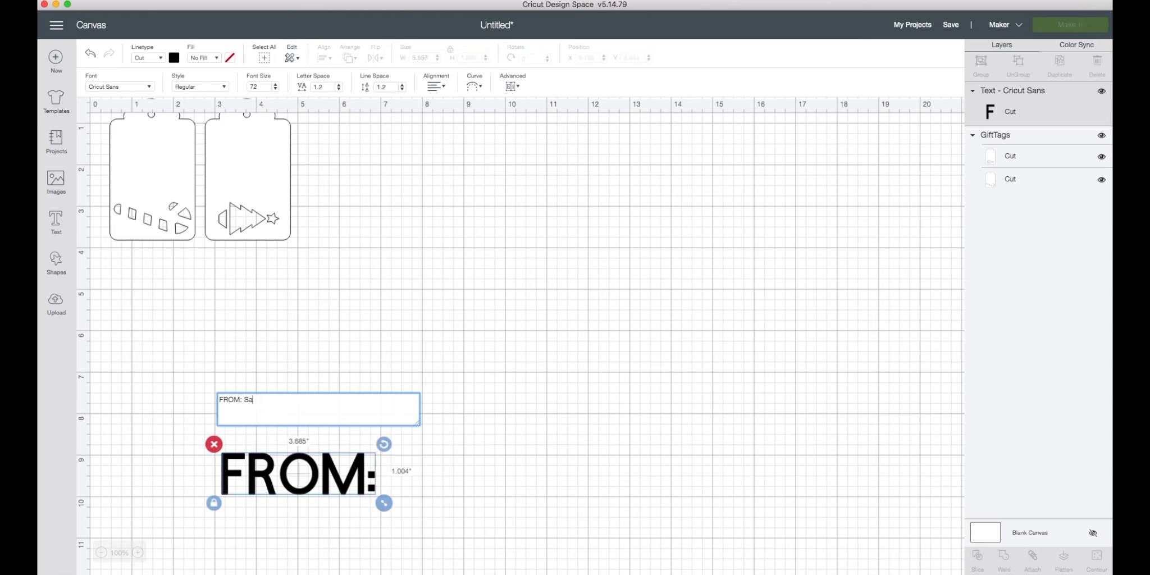
text(TA)
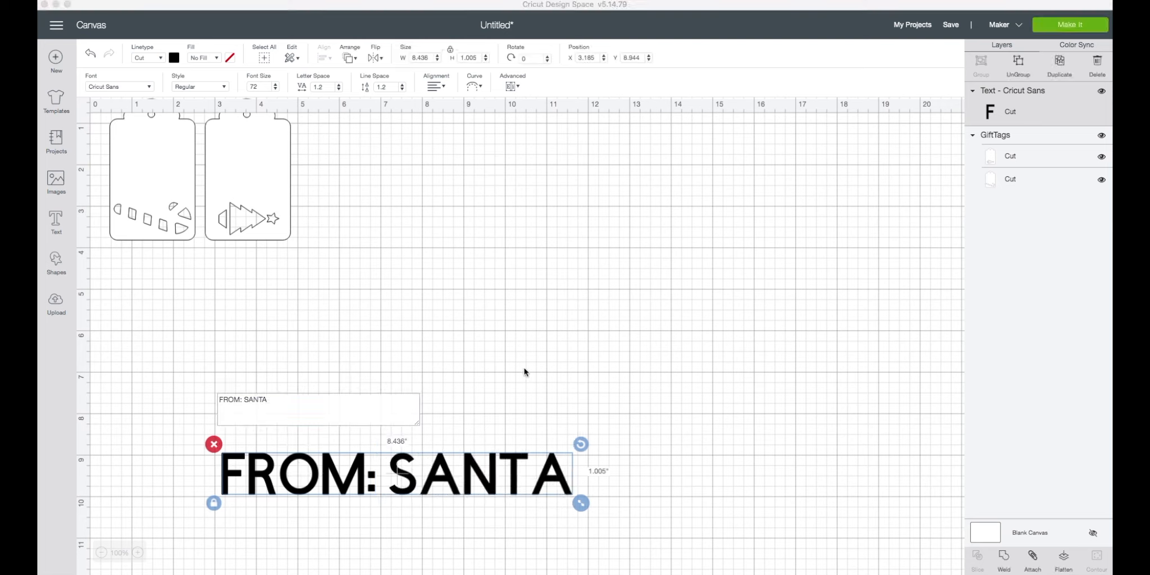
click(420, 414)
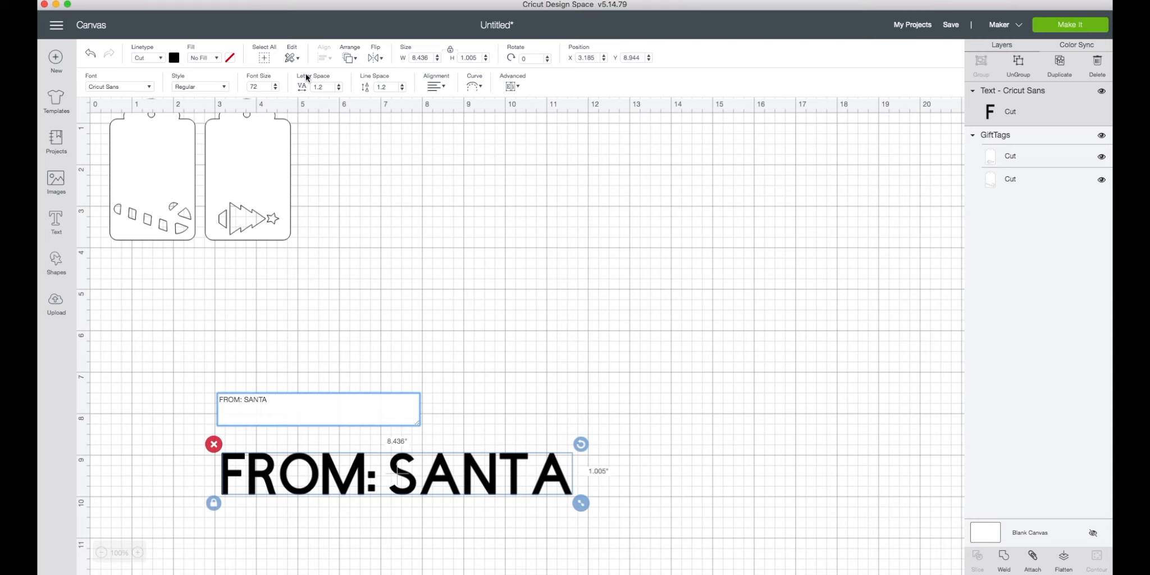
- Search the system fonts for "europ" and apply Europe Underground to the FROM: SANTA text
click(149, 86)
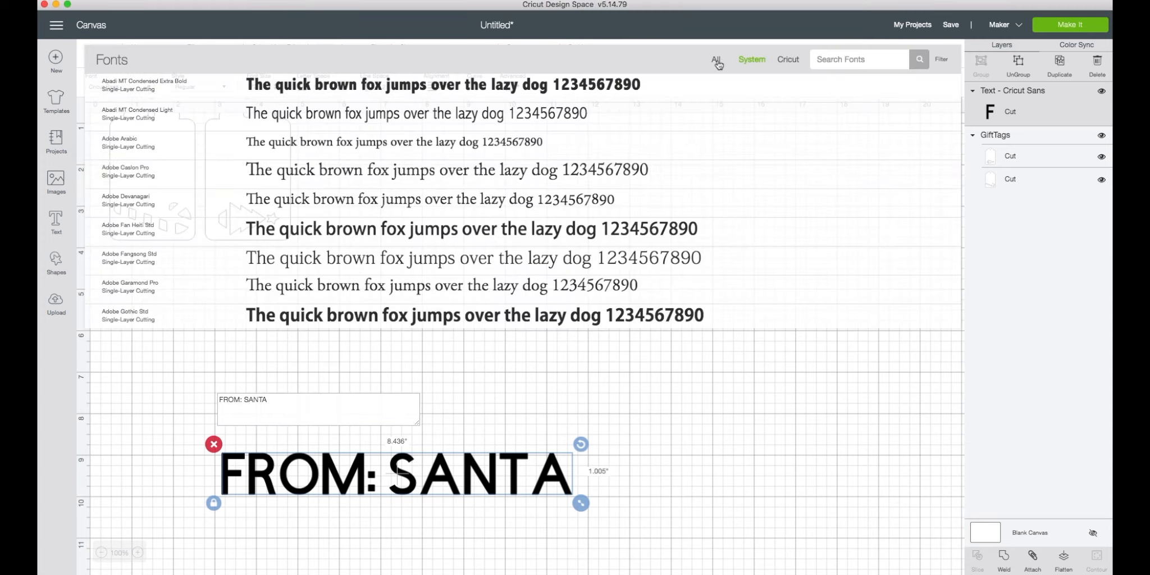
text(europ)
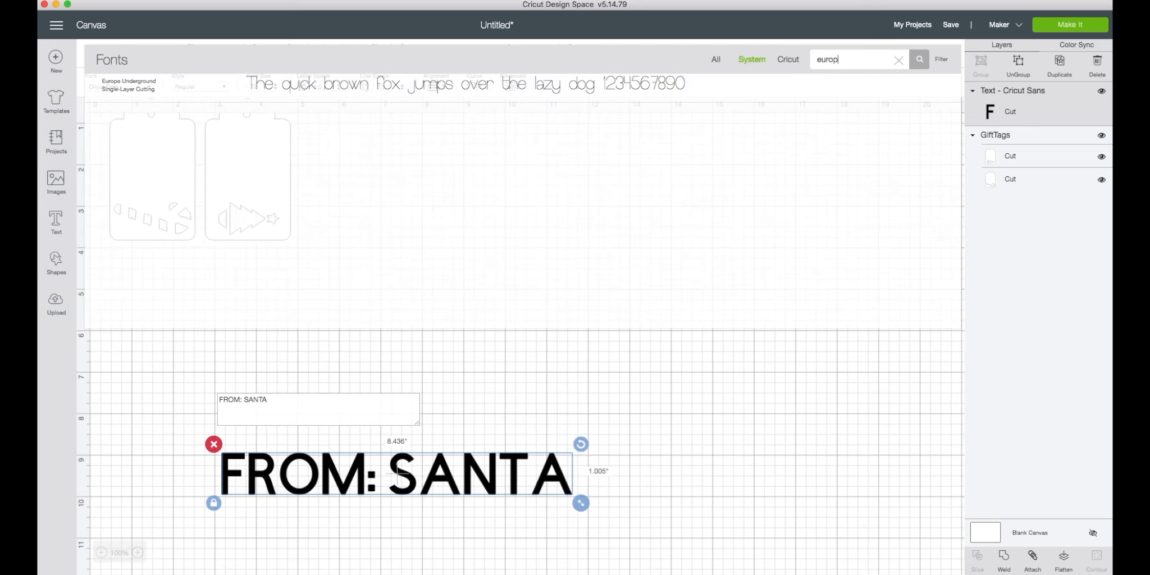
click(475, 89)
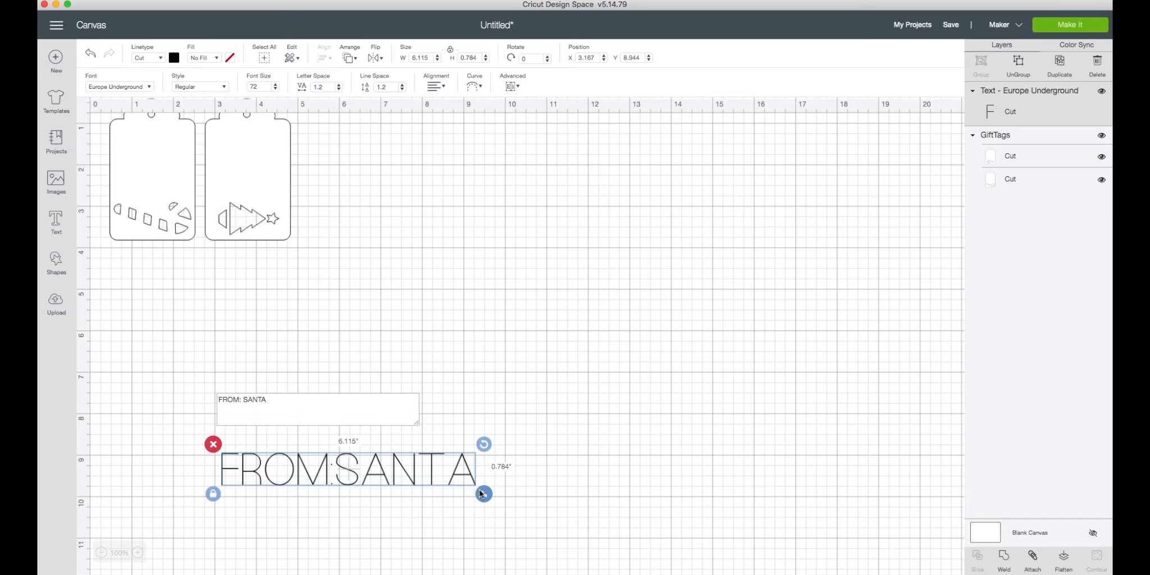
- Shrink the FROM: SANTA text to about 1.23 inches long and place it, rotated 90°, along the candy cane tag's left side
drag(483, 495, 268, 499)
drag(256, 457, 103, 129)
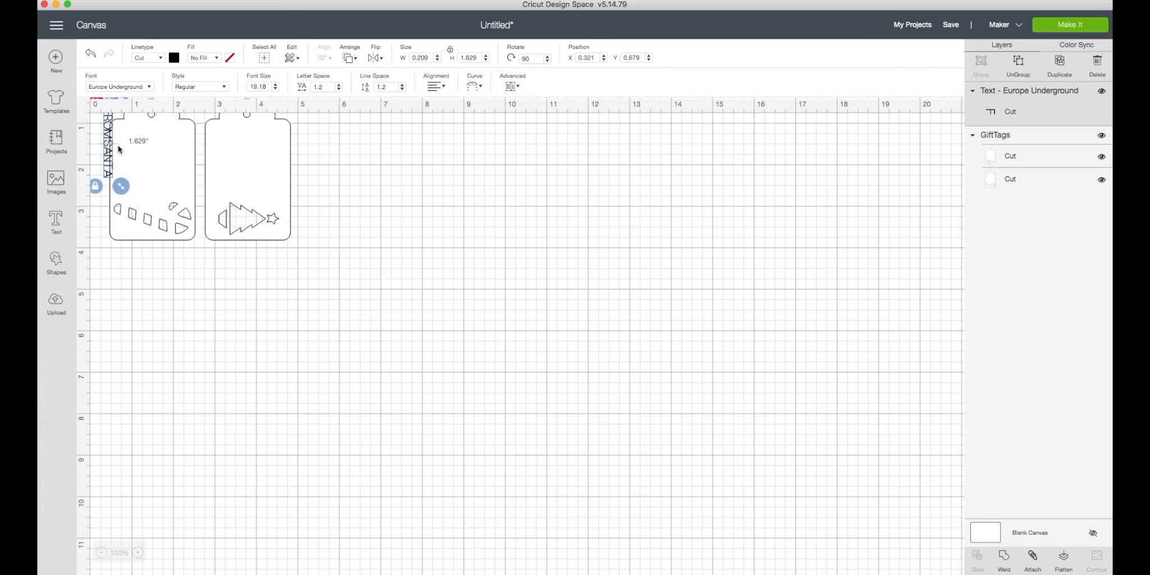
click(124, 147)
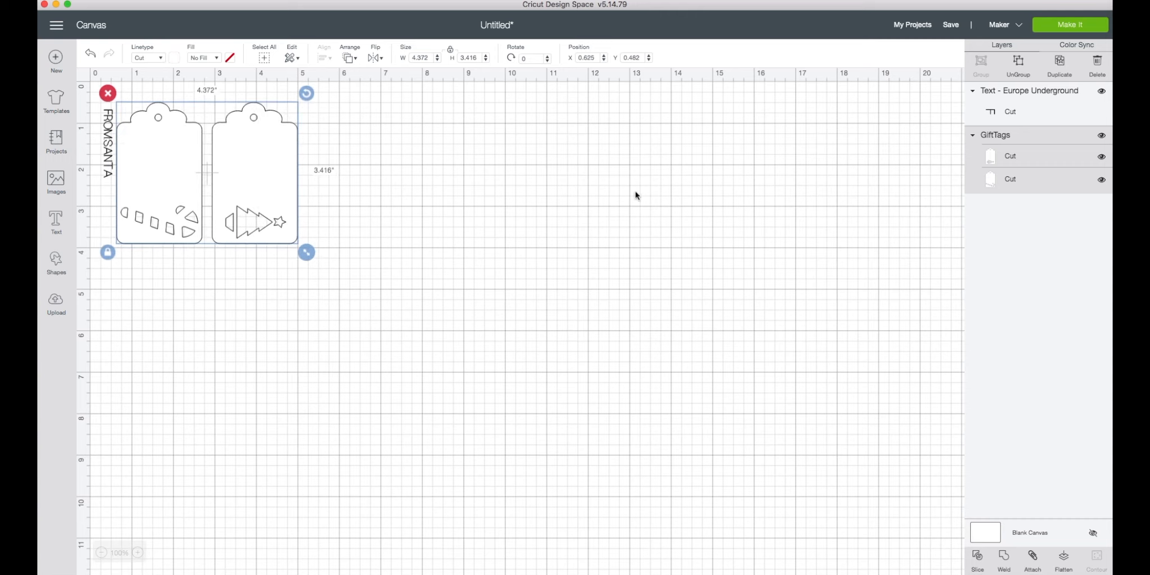
click(998, 117)
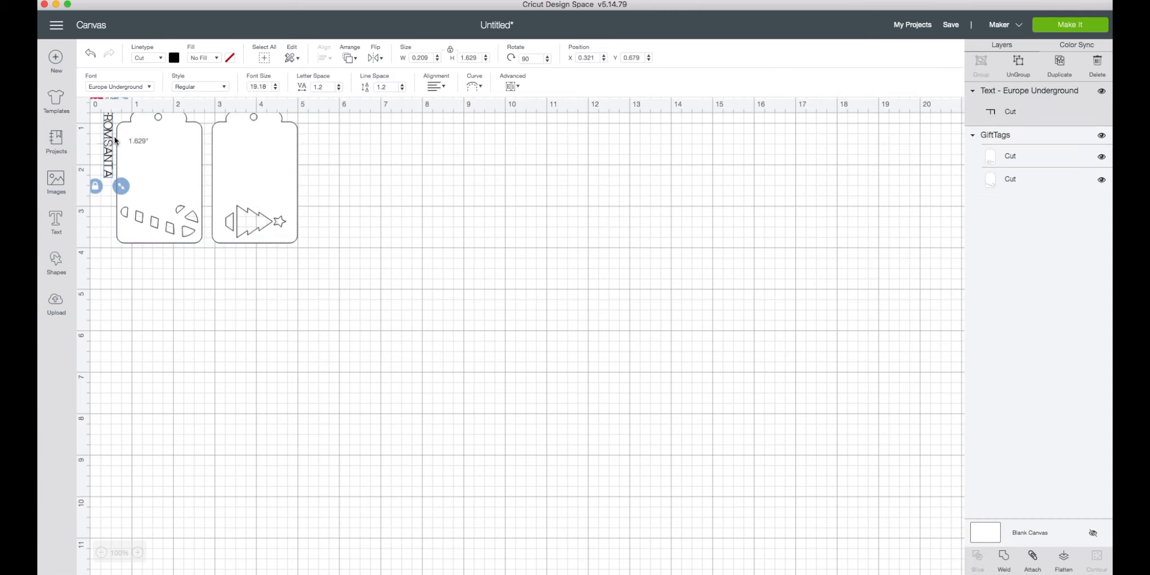
drag(122, 145, 145, 162)
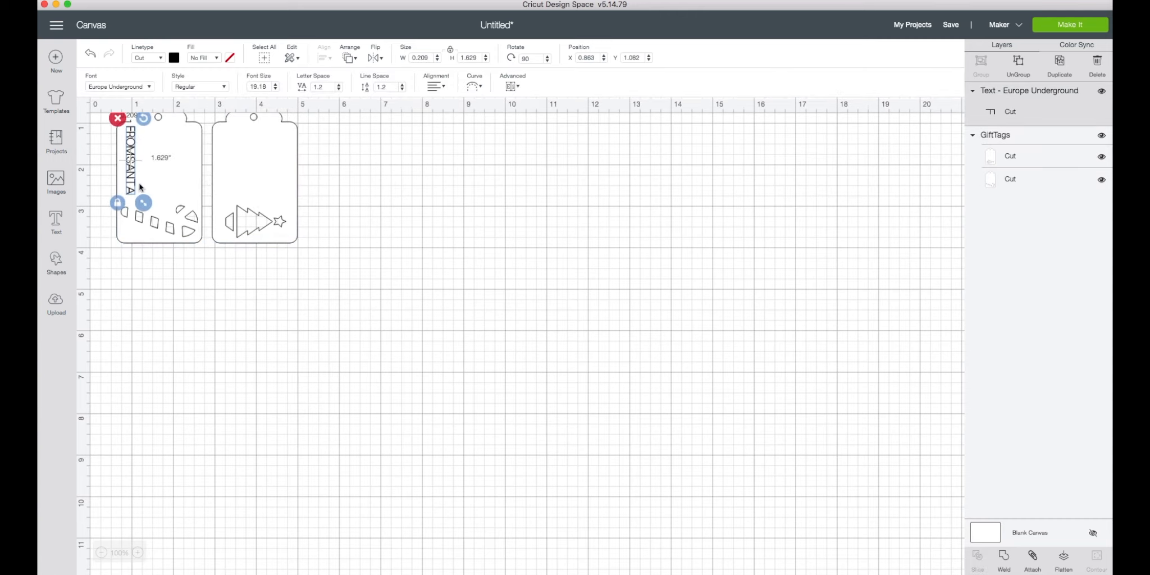
drag(144, 205, 129, 179)
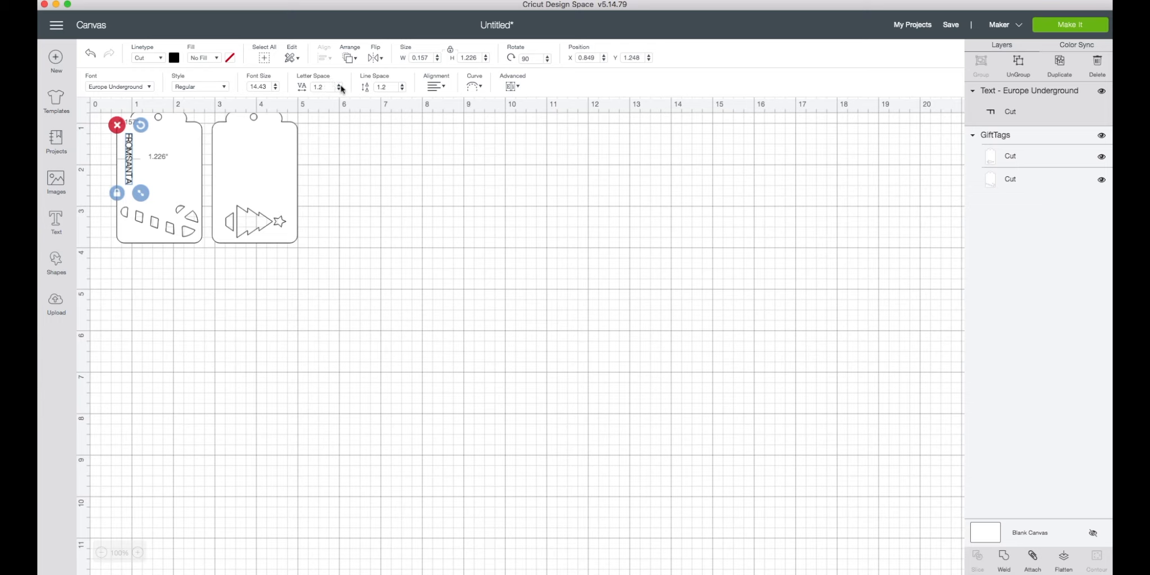
- Widen the letter spacing of the FROM: SANTA text to 4
drag(329, 87, 297, 86)
text(2)
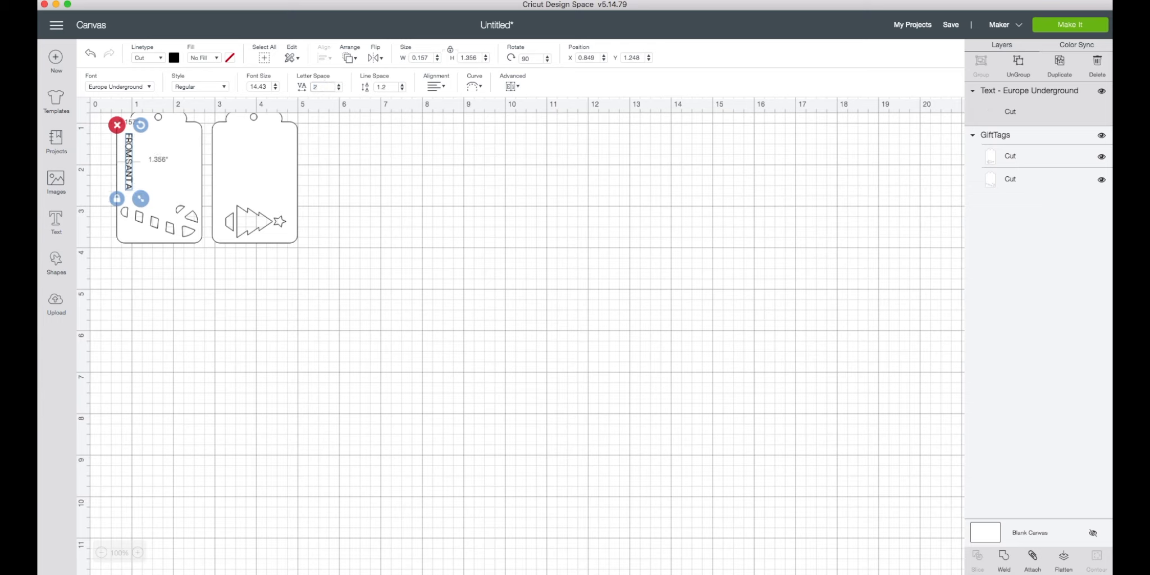
key(BackSpace)
text(3)
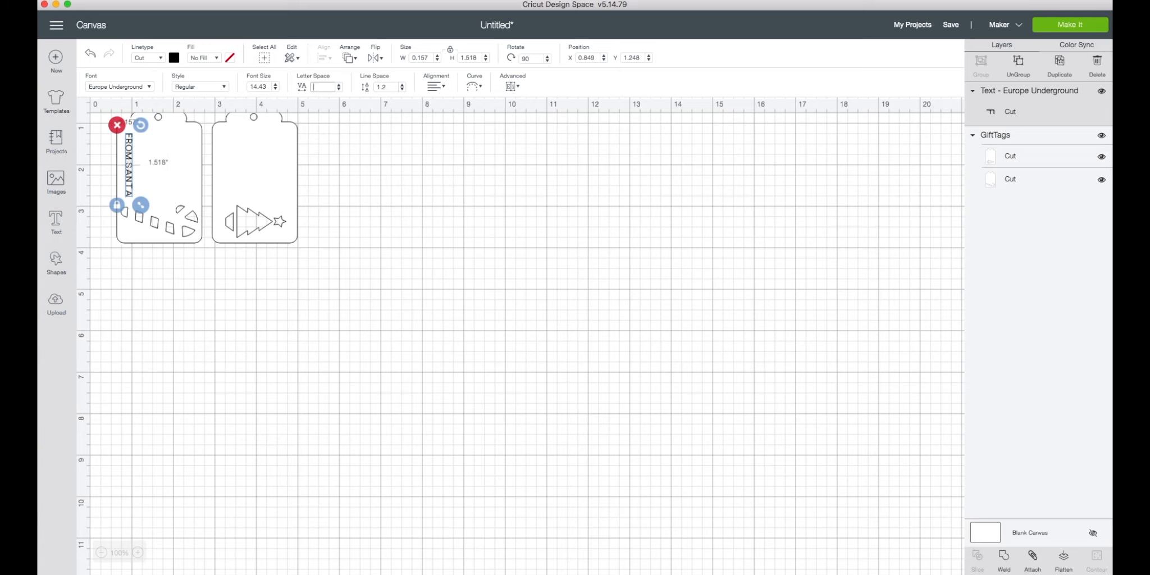
text(4)
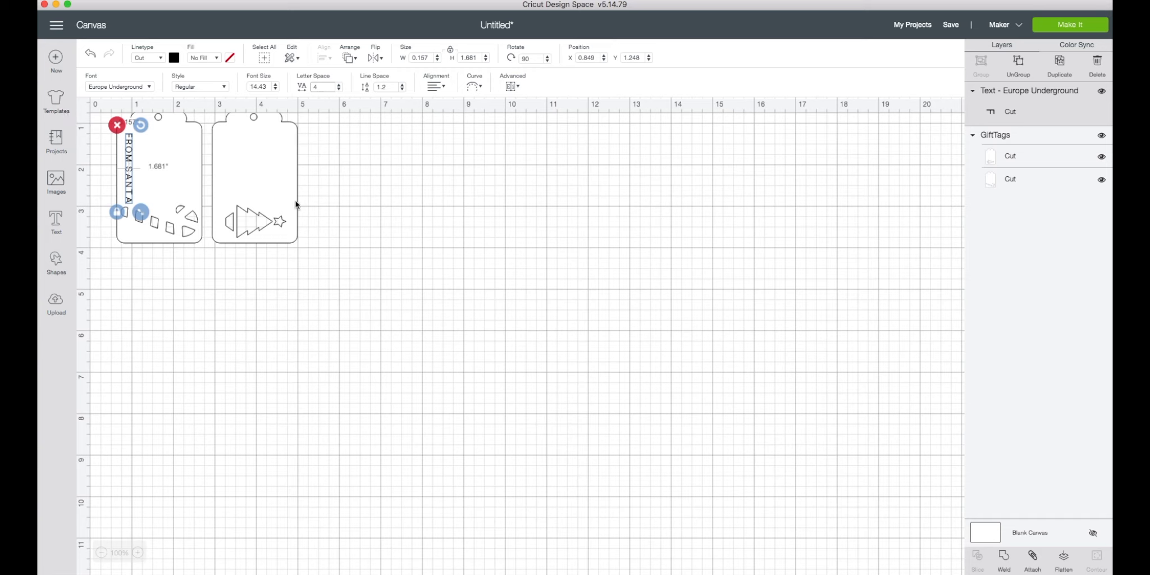
click(455, 245)
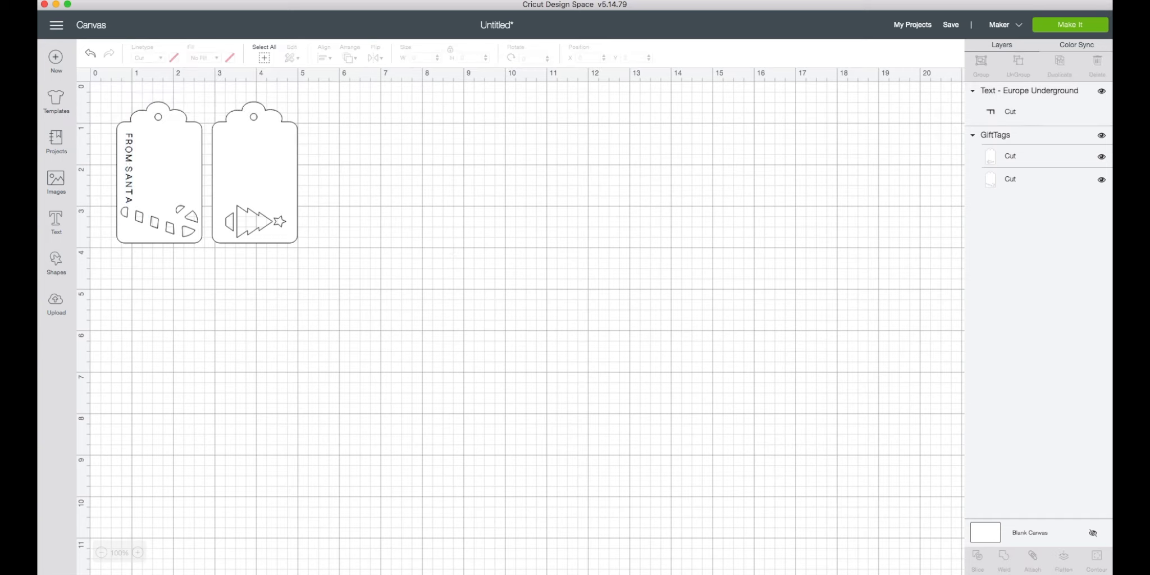
- Add a second text object reading "TO:" in capital letters
click(56, 220)
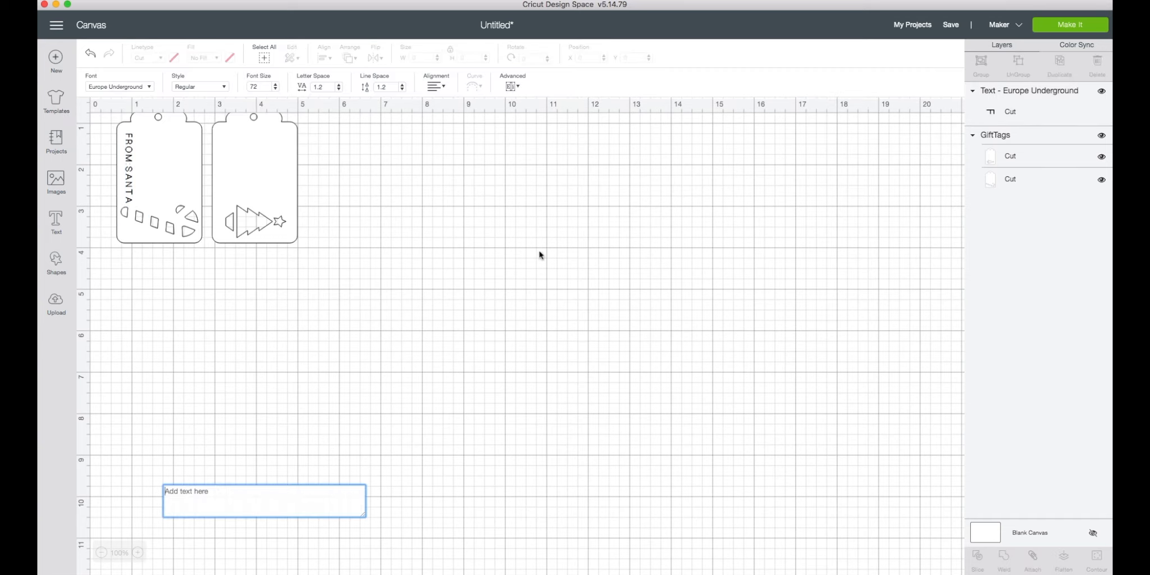
text(to:)
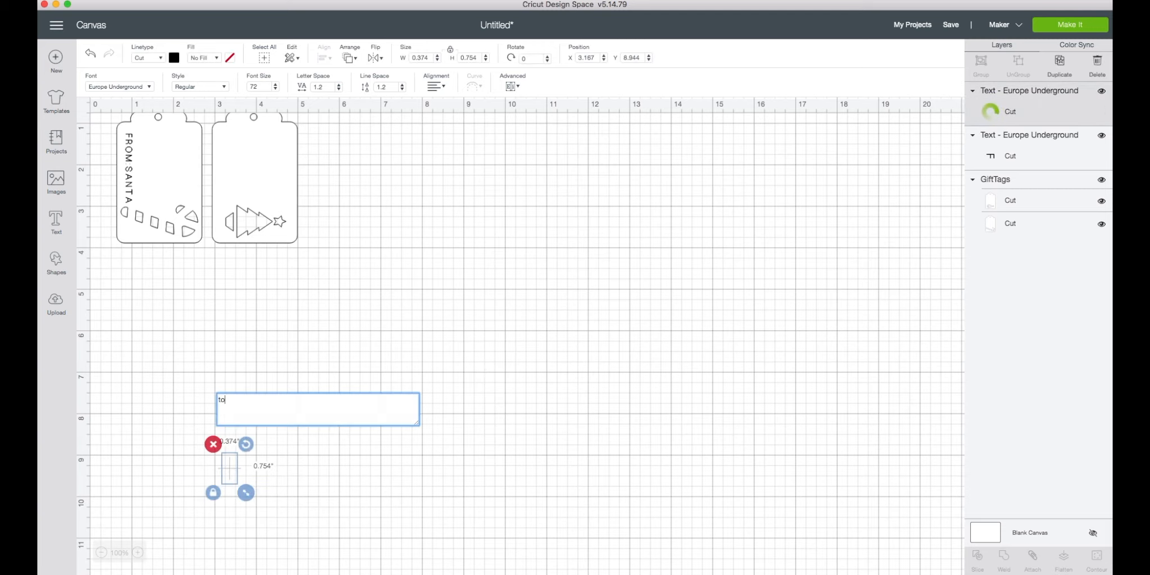
key(BackSpace)
key(BackSpace)
key(BackSpace)
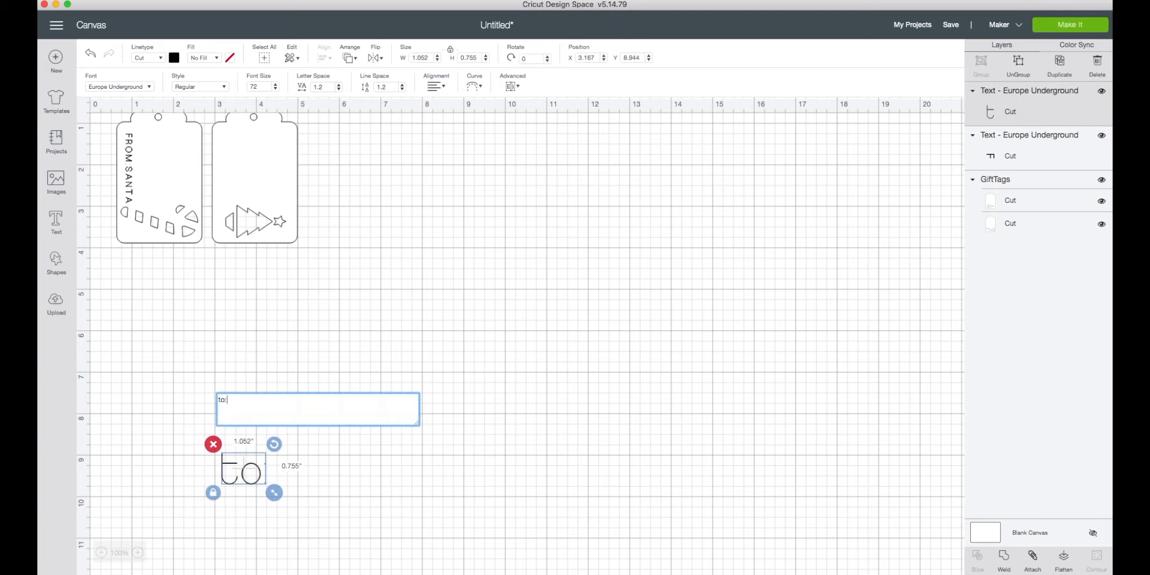
text(TO:)
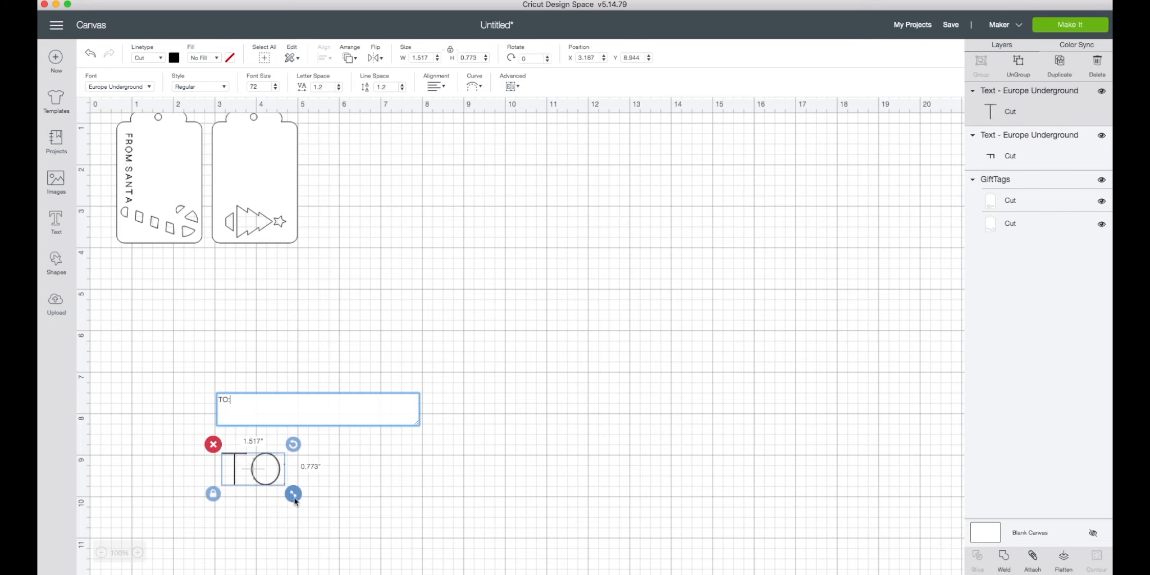
- Set the FROM: SANTA text to font size 17 and shift it slightly up and inward on the candy cane tag
click(1011, 138)
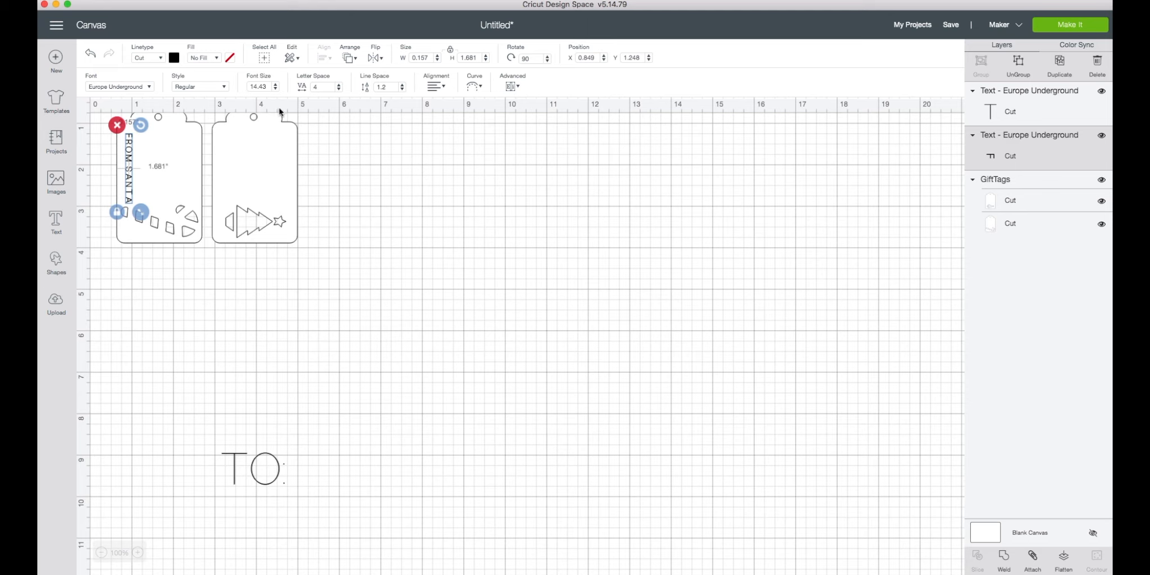
drag(273, 87, 236, 89)
text(17)
key(Return)
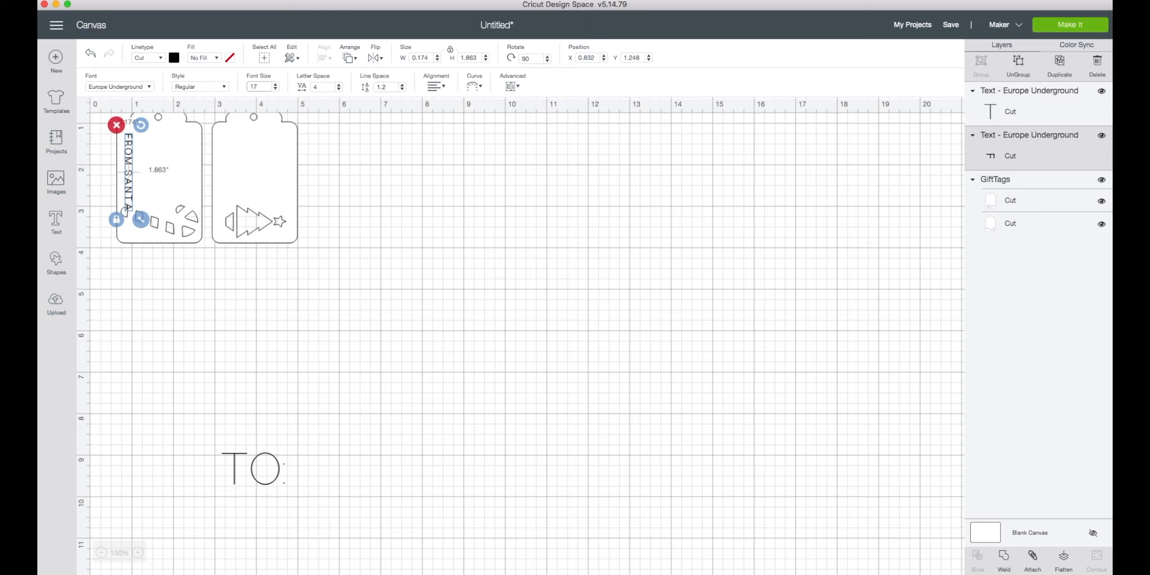
drag(128, 152, 135, 149)
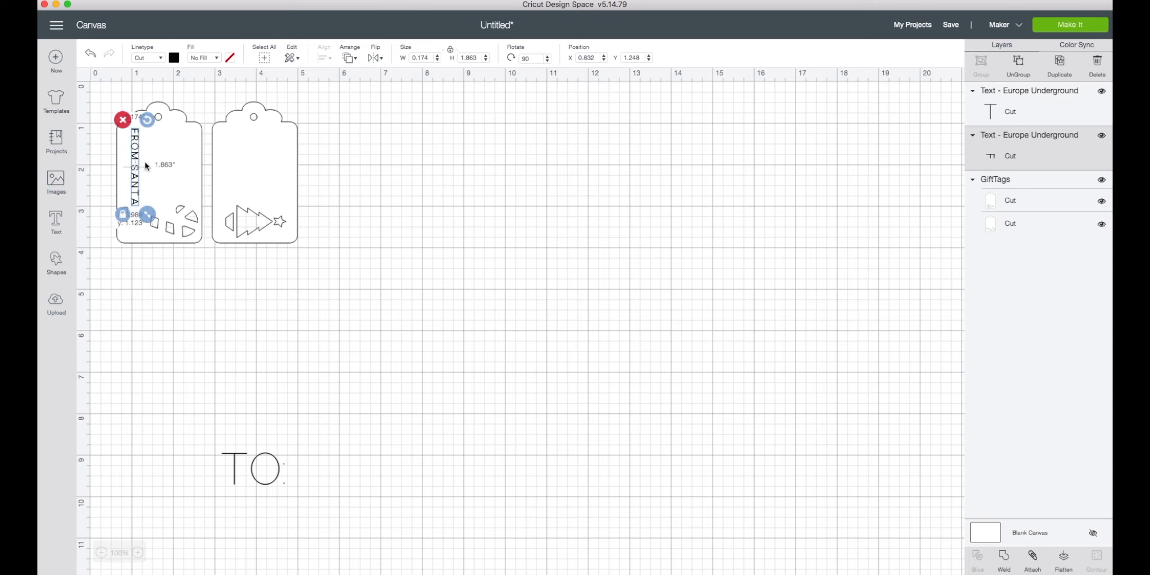
- Place the TO: text near the candy cane tag's upper right, rotated 90°, at font size 16 with letter spacing 4
click(1029, 93)
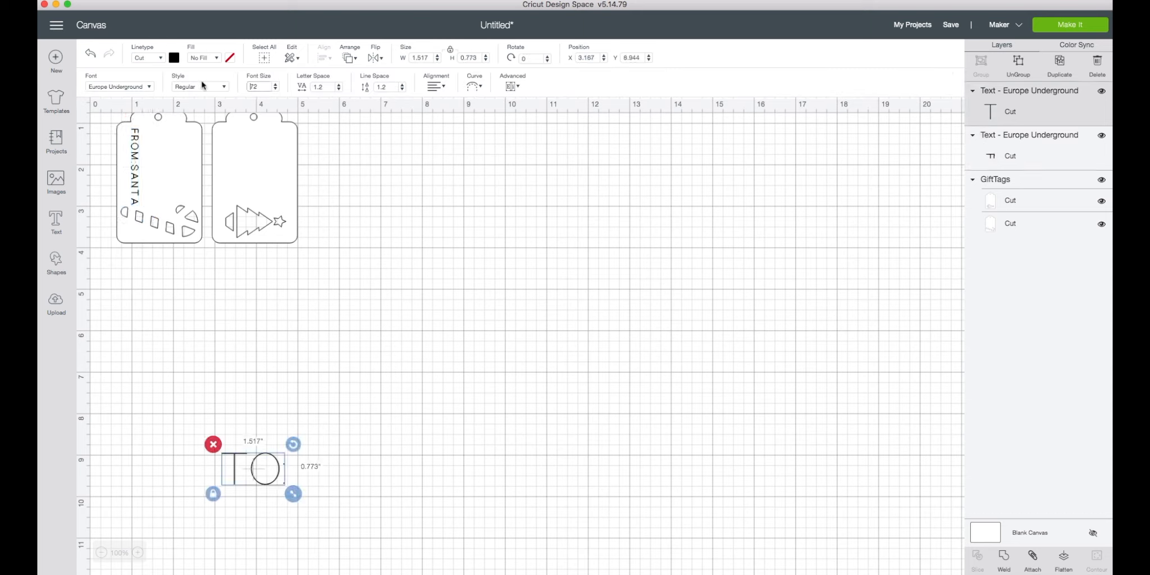
key(Return)
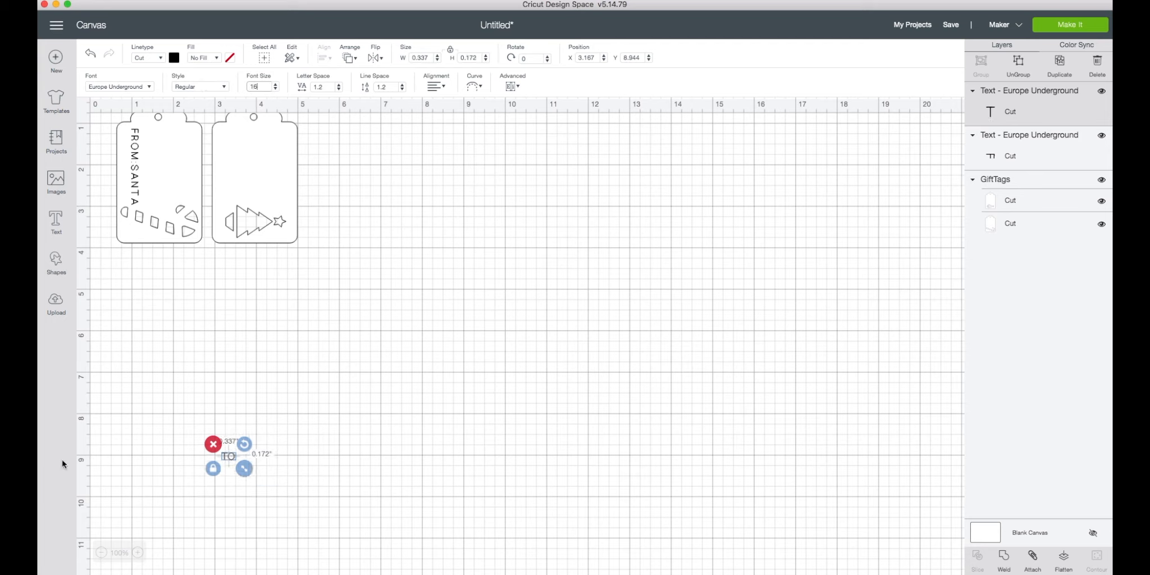
drag(245, 445, 186, 137)
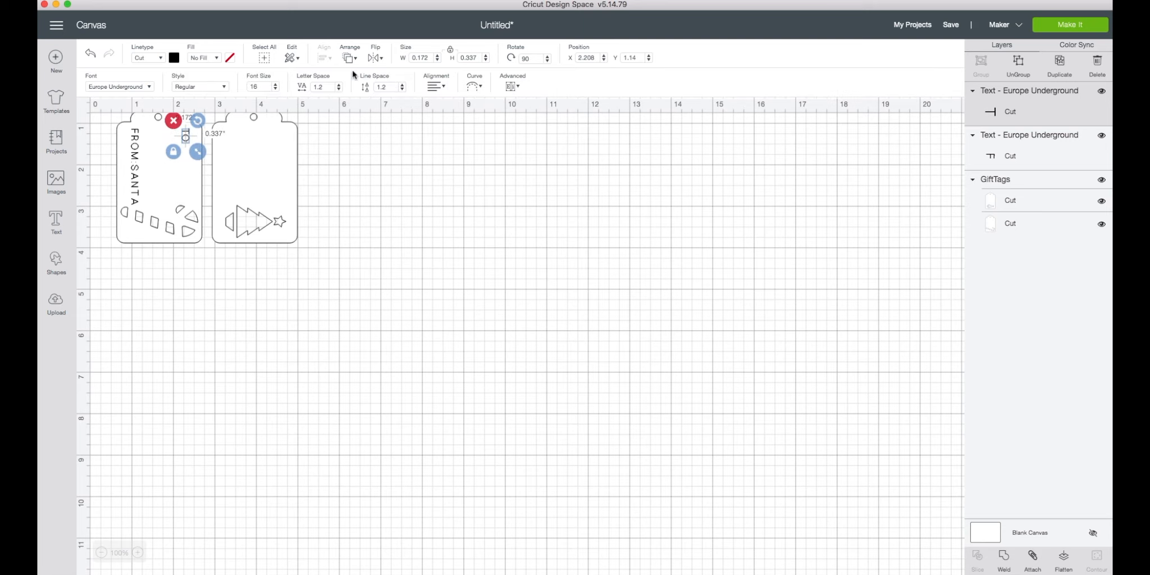
click(328, 86)
text(4)
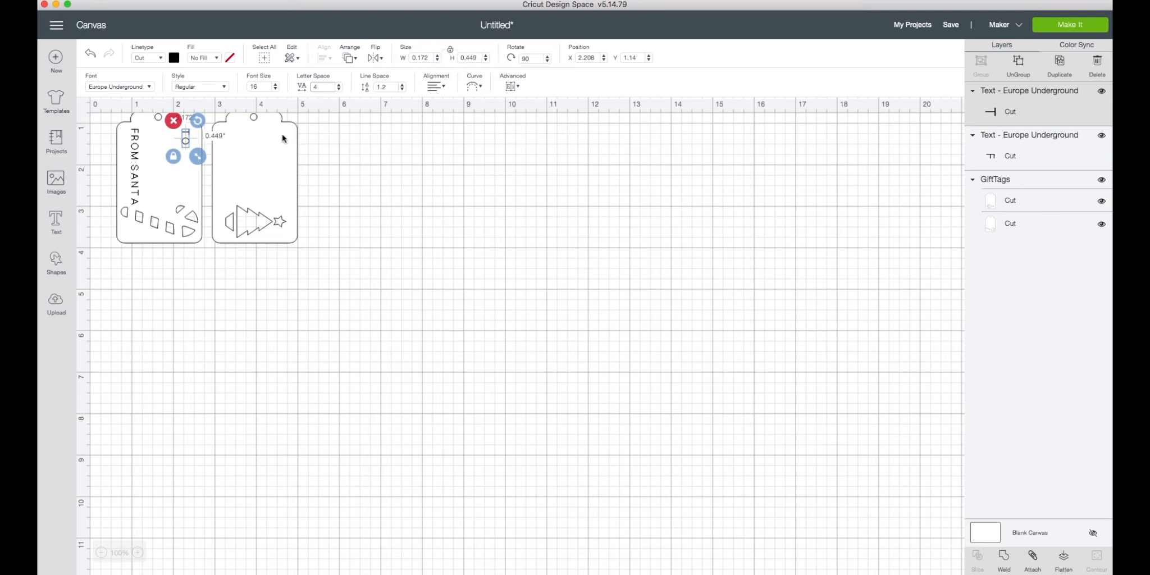
- Add a third text object containing the gift recipient's first name
click(57, 220)
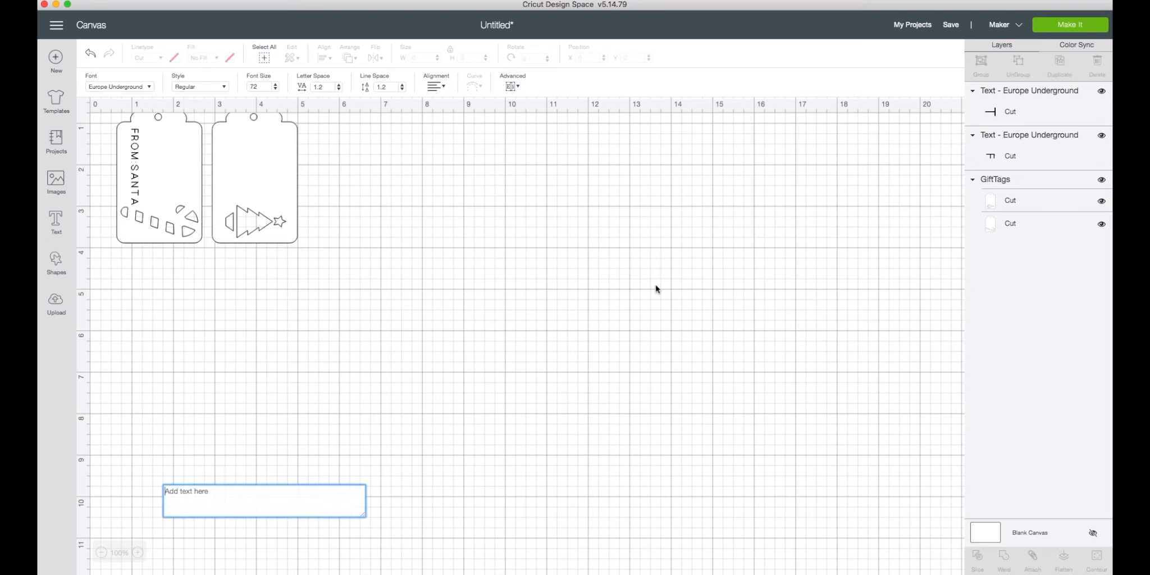
click(1018, 157)
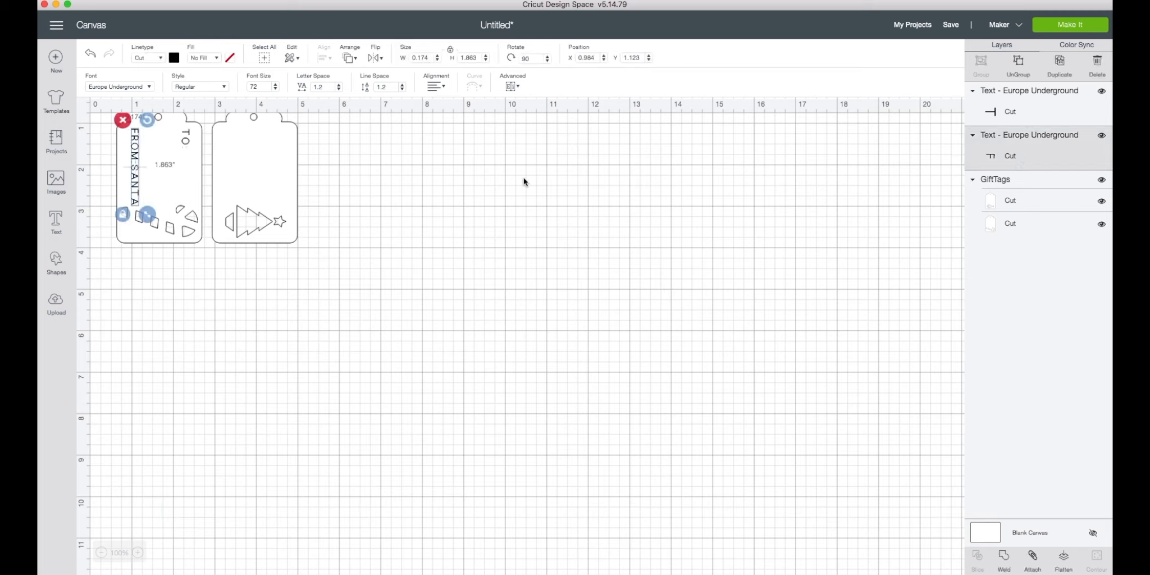
click(56, 220)
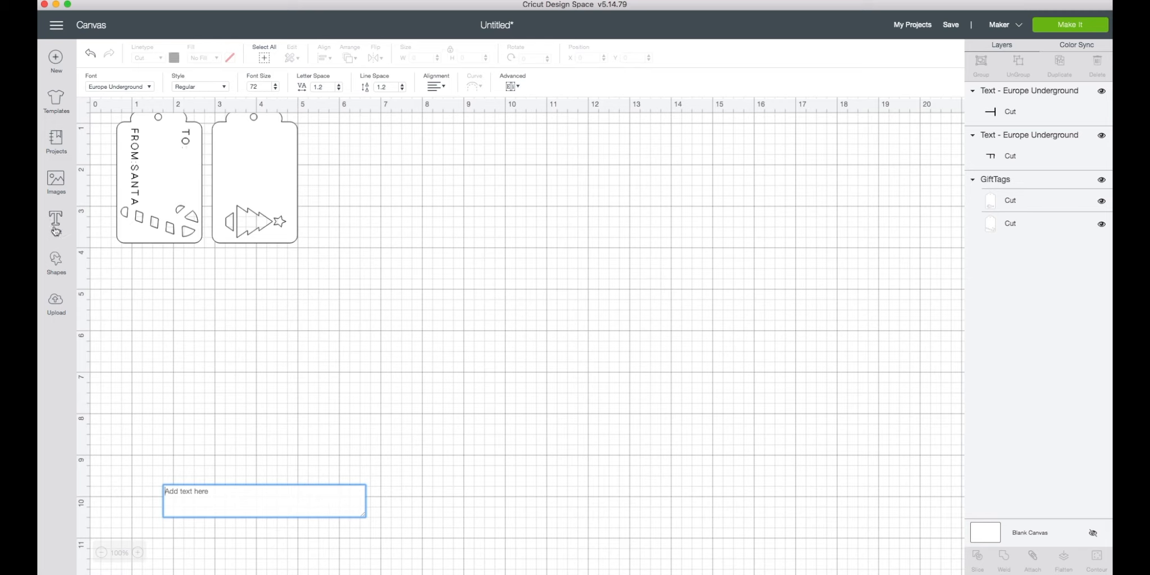
text(Olivia)
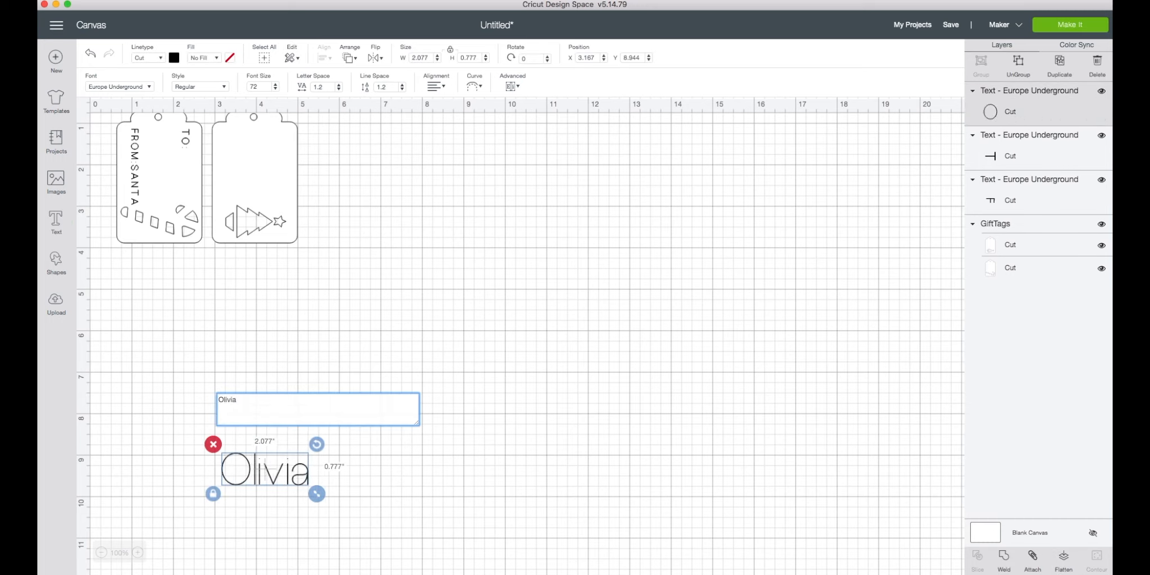
- Search the fonts for "better c" and apply the Better Caramel script font to the recipient's name
key(super+a)
click(153, 86)
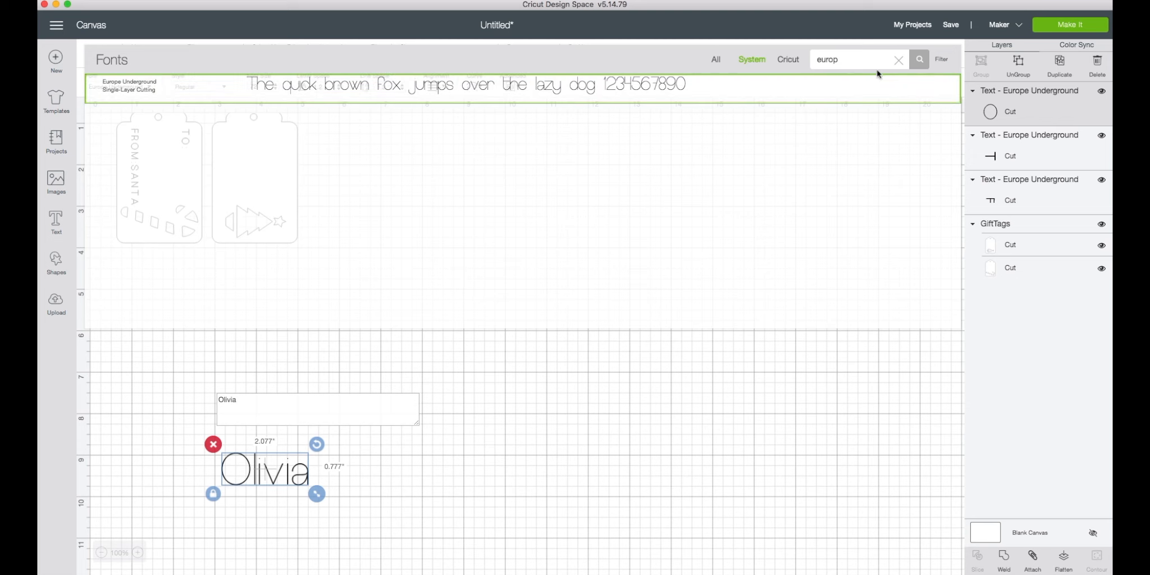
double_click(855, 58)
text(better c)
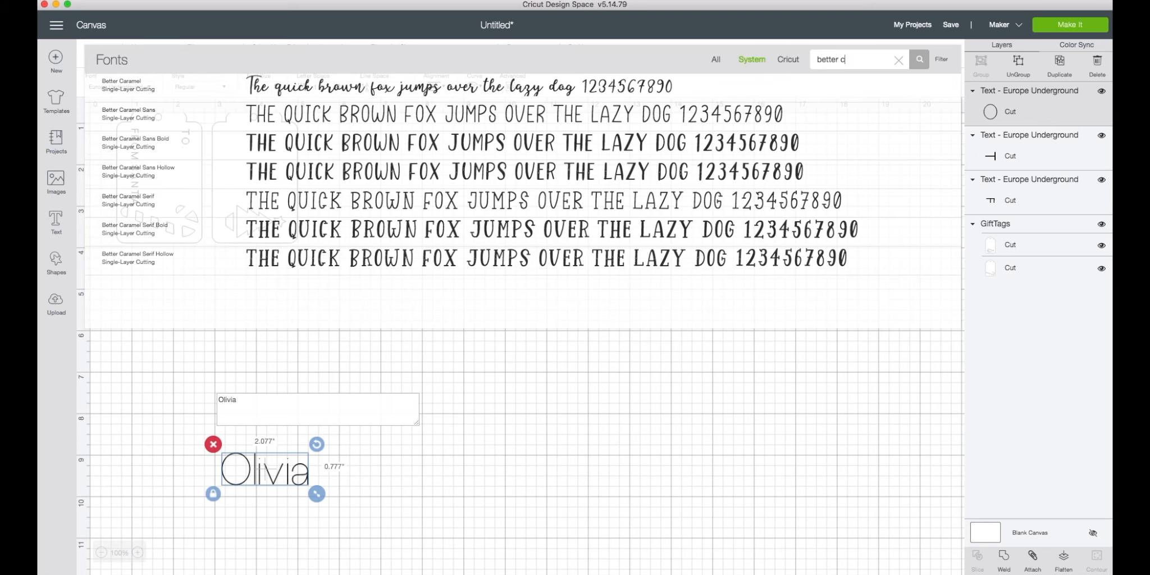
click(600, 80)
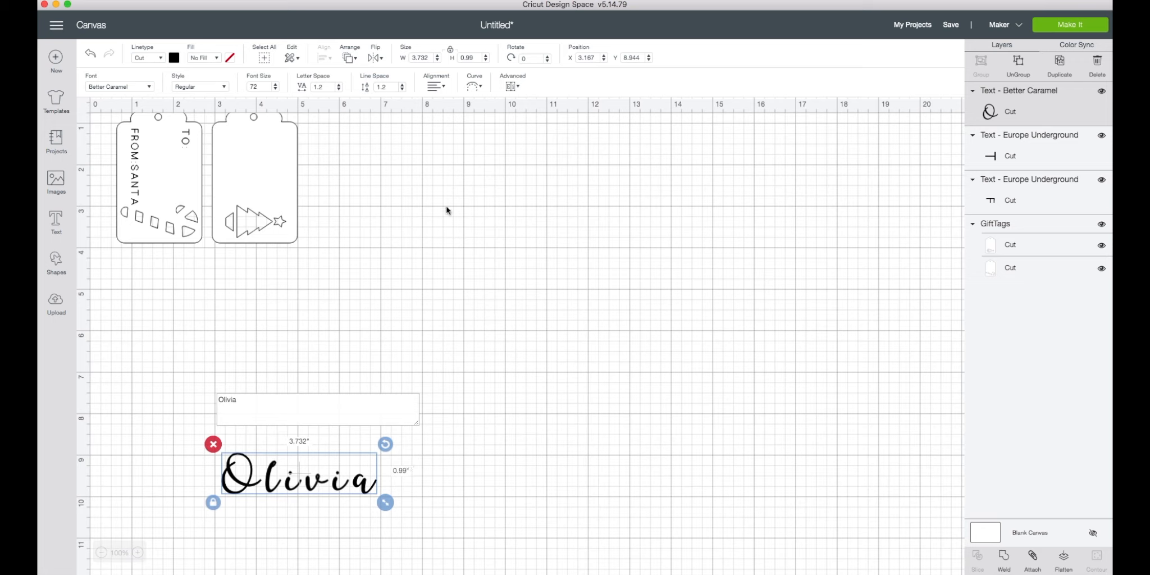
- Set the recipient name's letter spacing to -0.5 and weld its letters into one connected shape just below the tags
click(324, 87)
drag(323, 87, 303, 91)
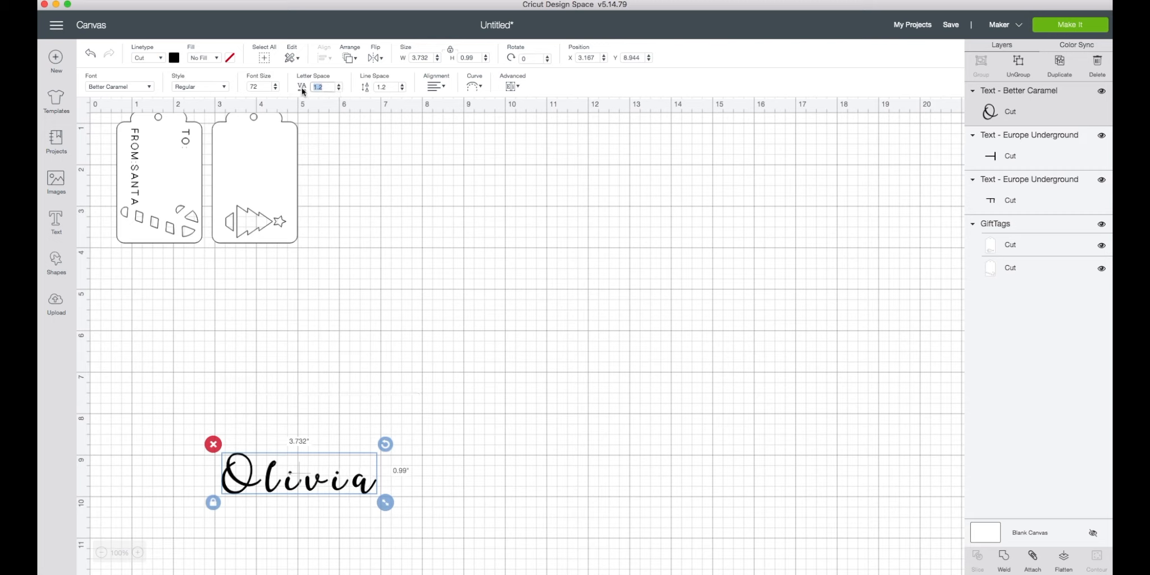
text(-.5)
key(Return)
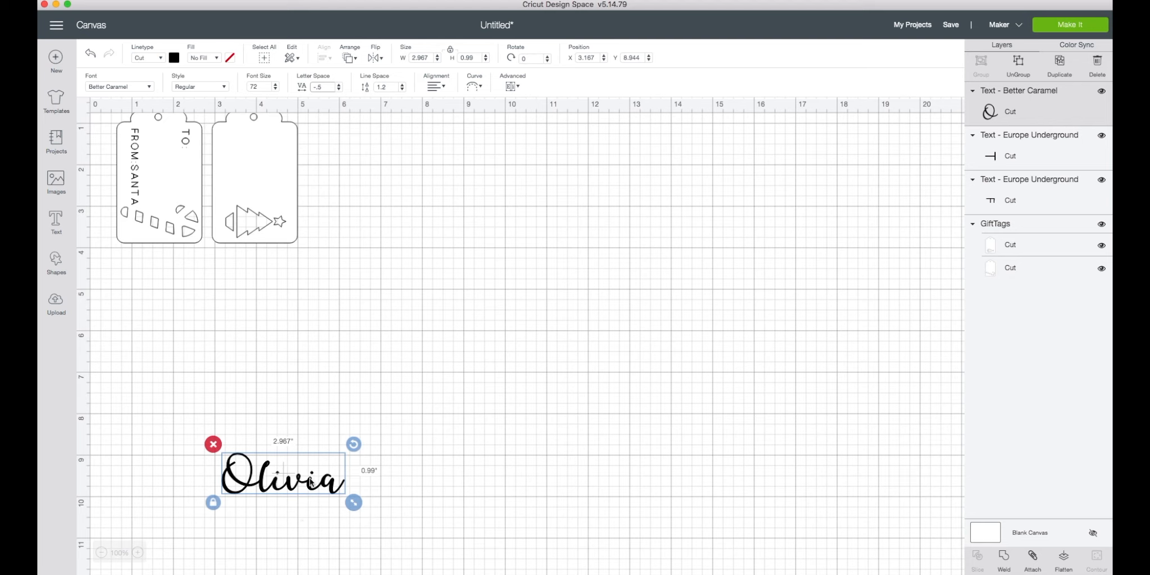
drag(300, 454, 329, 245)
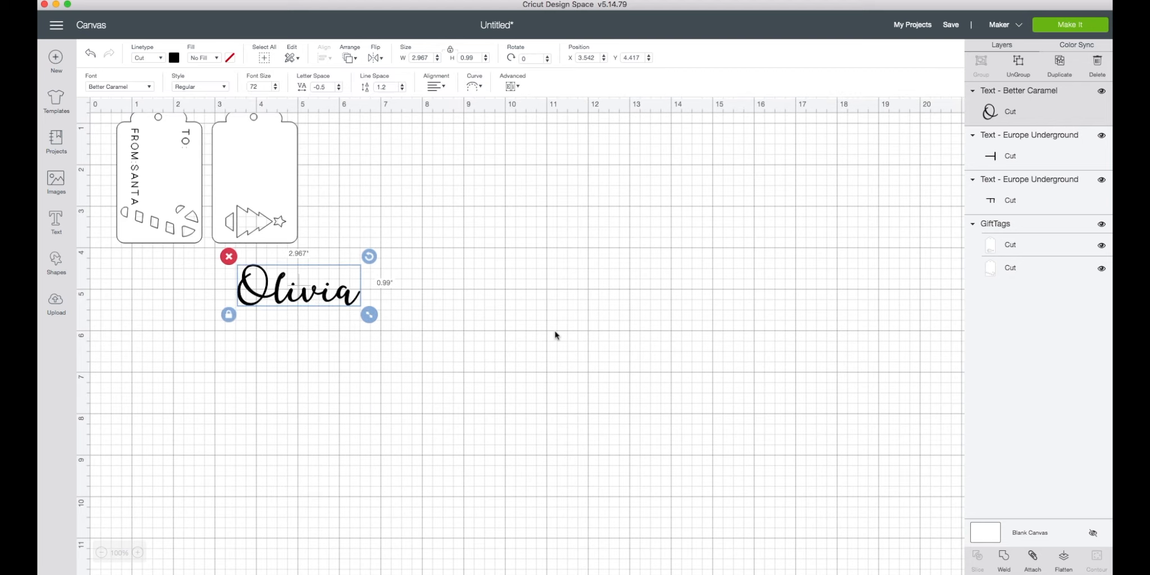
click(1002, 557)
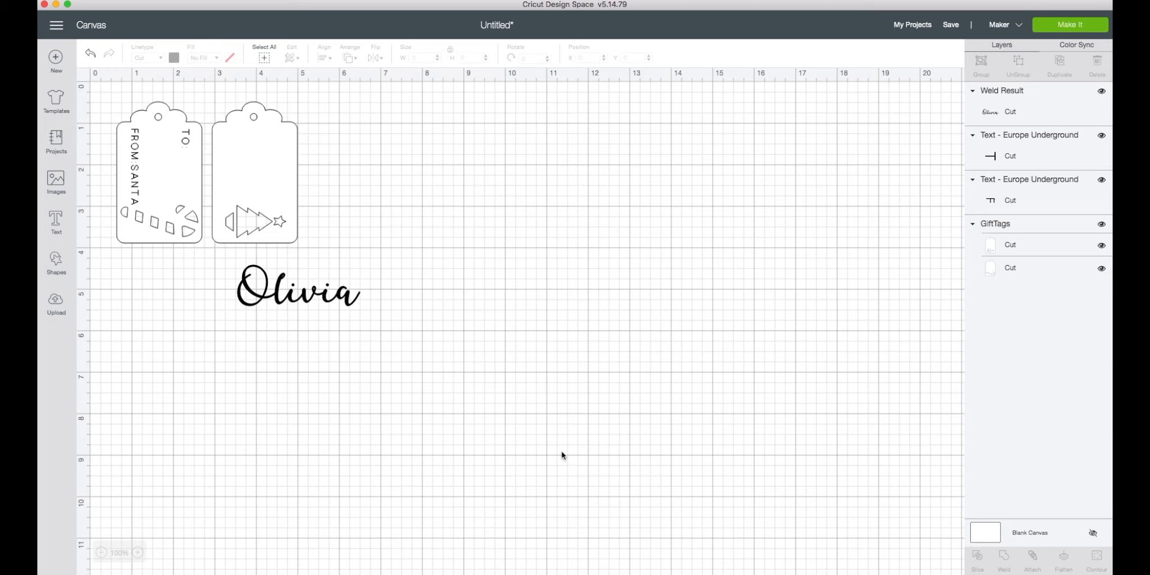
- Rotate the welded name 90° and fit it on the candy cane tag between FROM SANTA and TO, about 1.83 in long
click(332, 299)
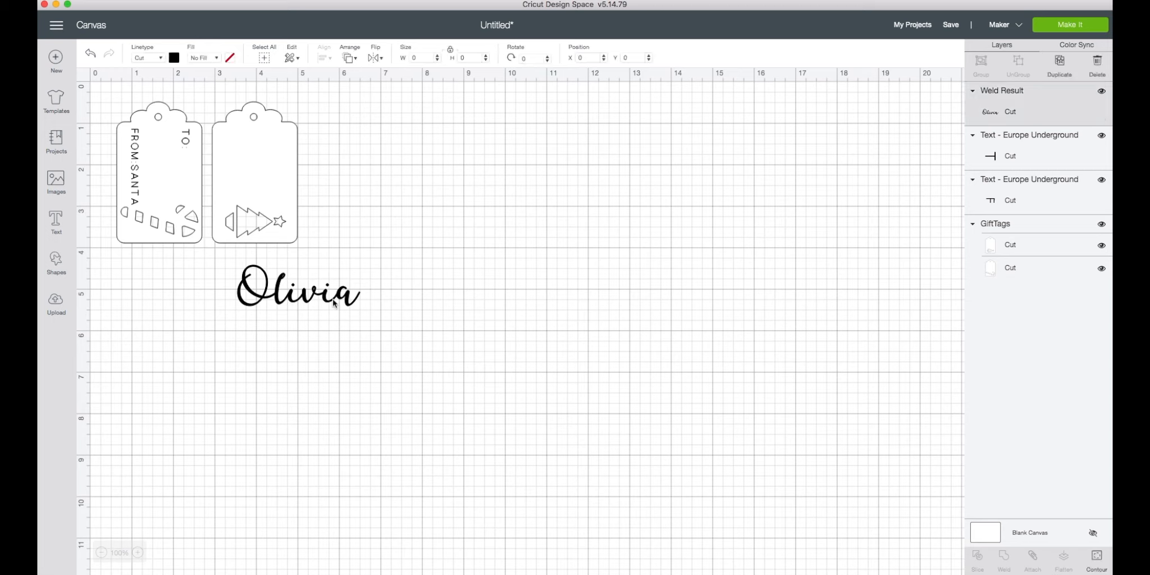
drag(369, 314, 347, 347)
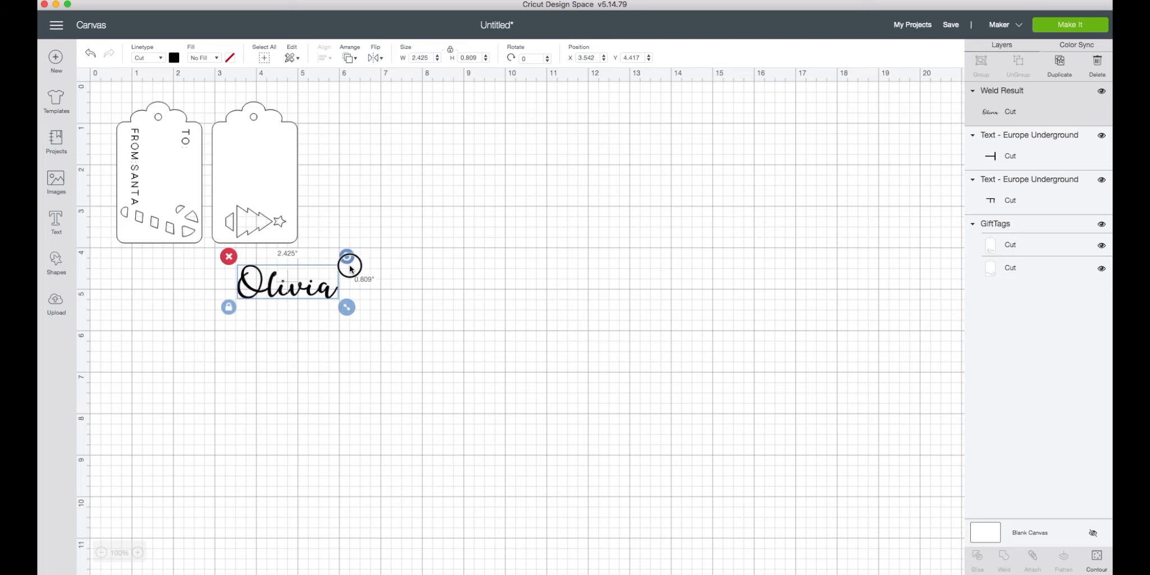
drag(346, 256, 170, 190)
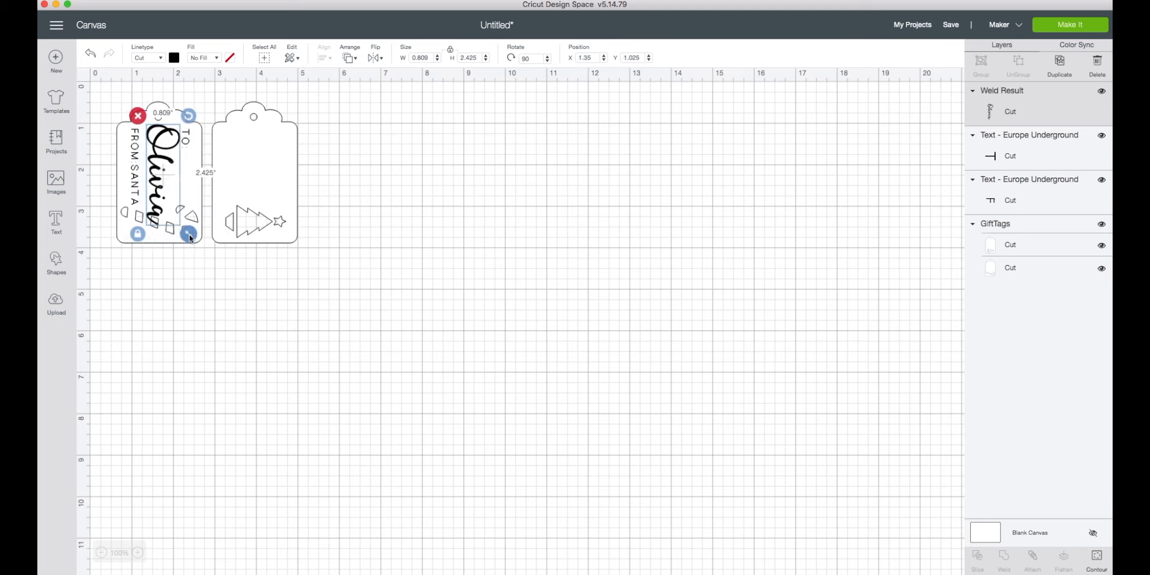
drag(189, 234, 159, 192)
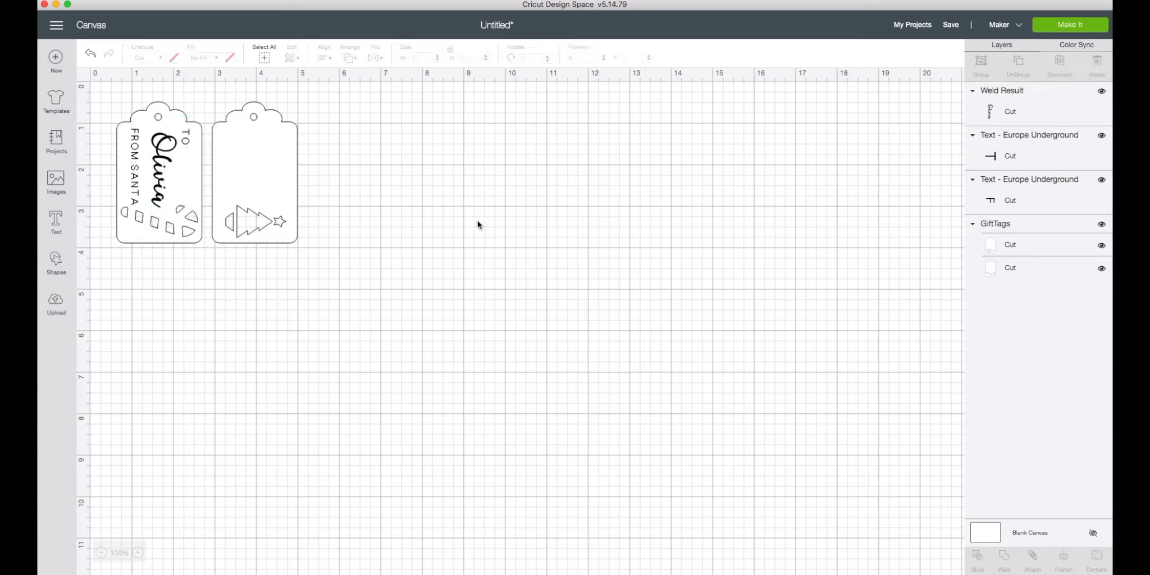
- Duplicate the FROM SANTA, TO and name objects together and place the copies on the Christmas tree tag
click(1015, 177)
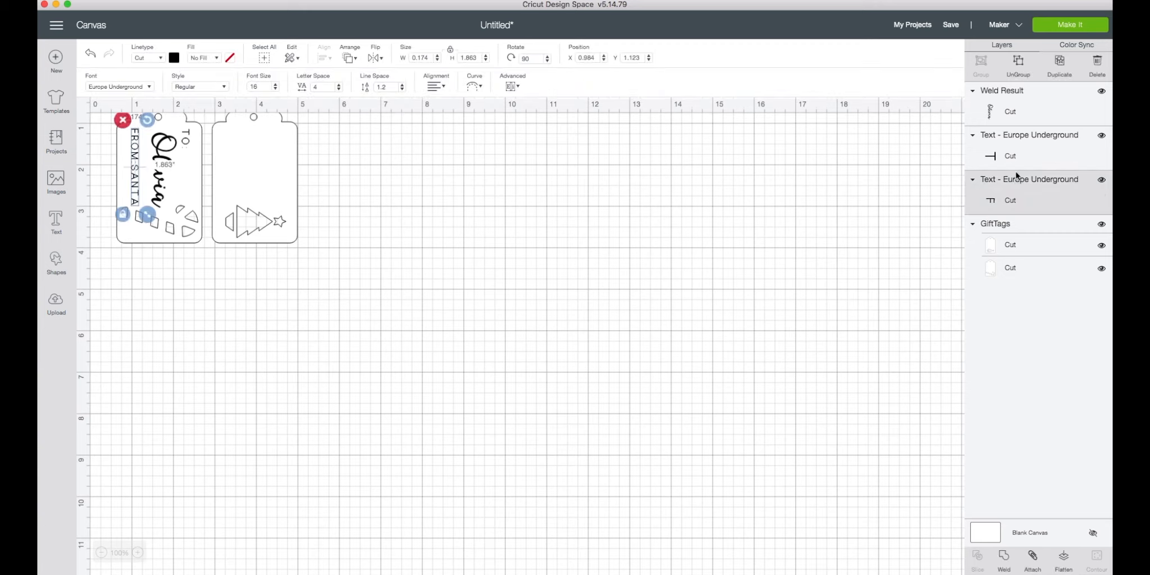
shift+click(1017, 136)
shift+click(1008, 98)
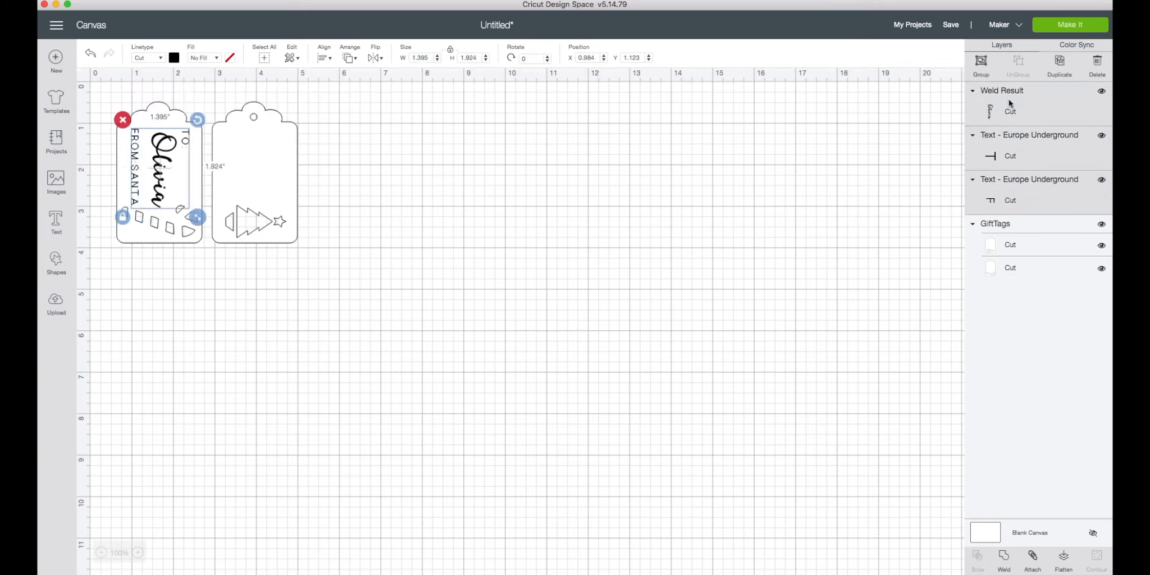
key(super+d)
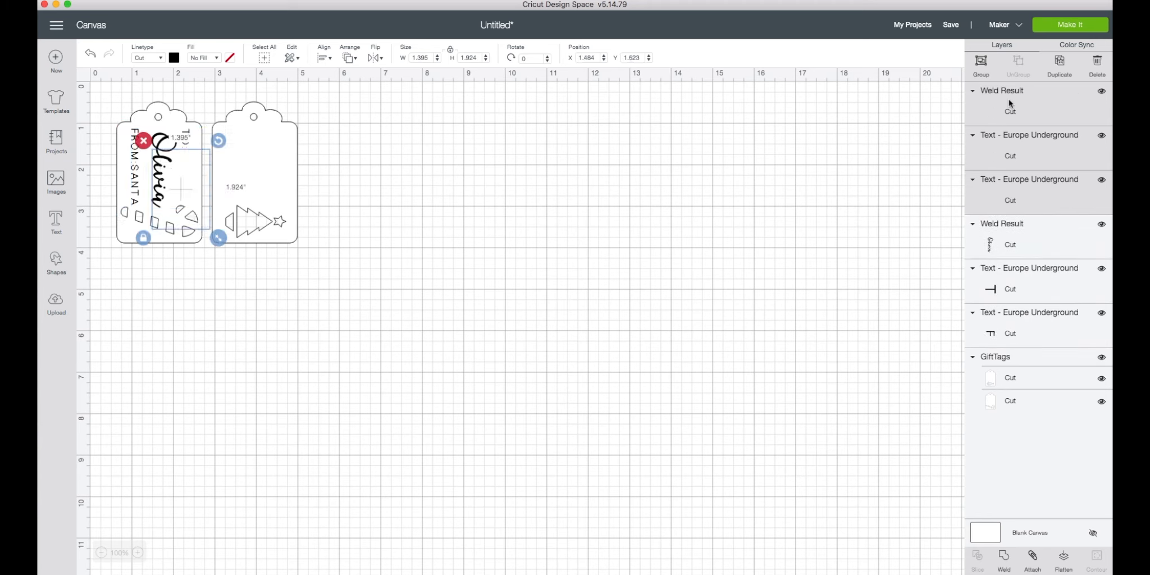
drag(187, 171, 264, 150)
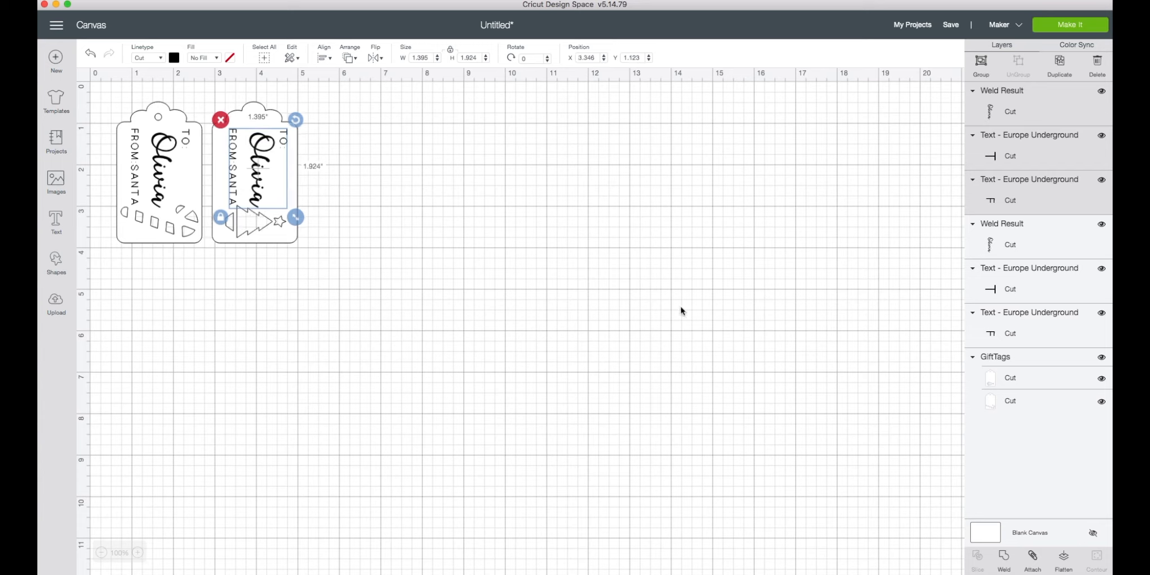
- Weld TO and FROM SANTA into one shape on the tree tag, and do the same on the candy cane tag
click(1046, 235)
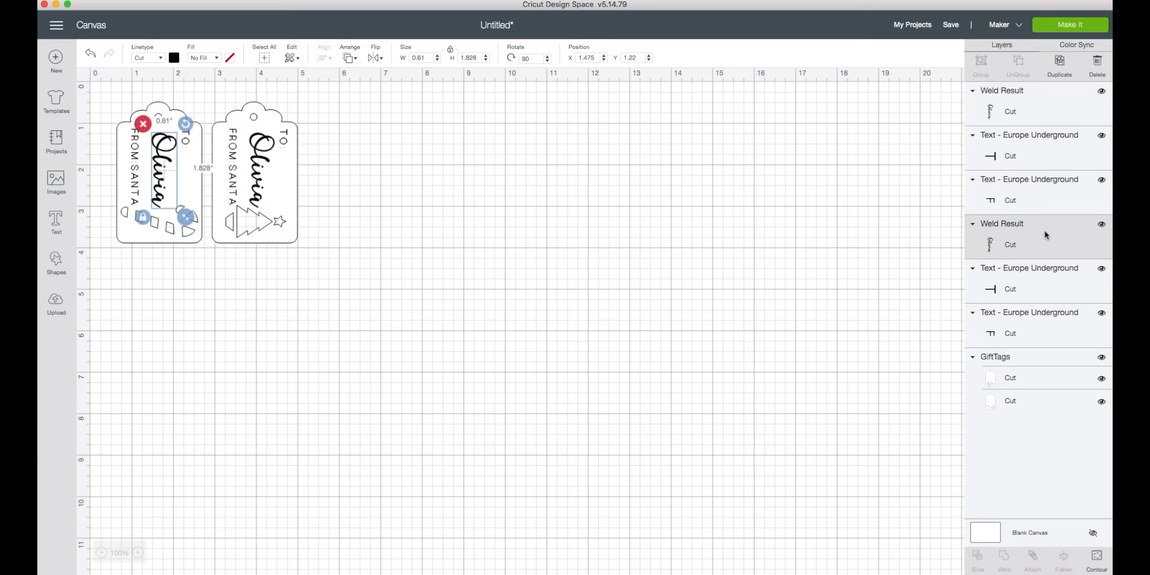
click(1005, 136)
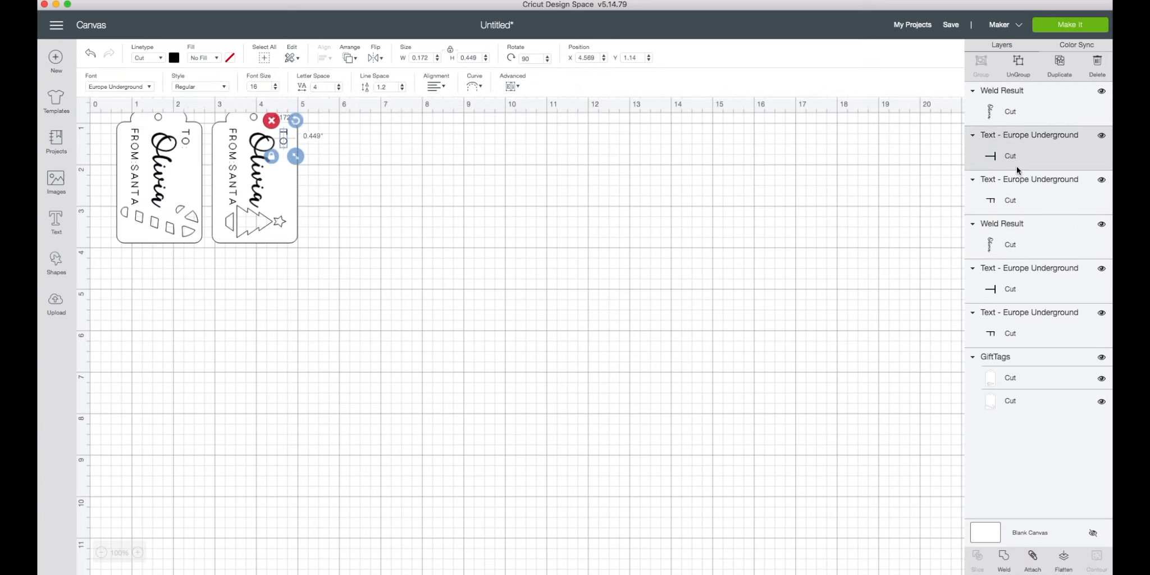
shift+click(1006, 181)
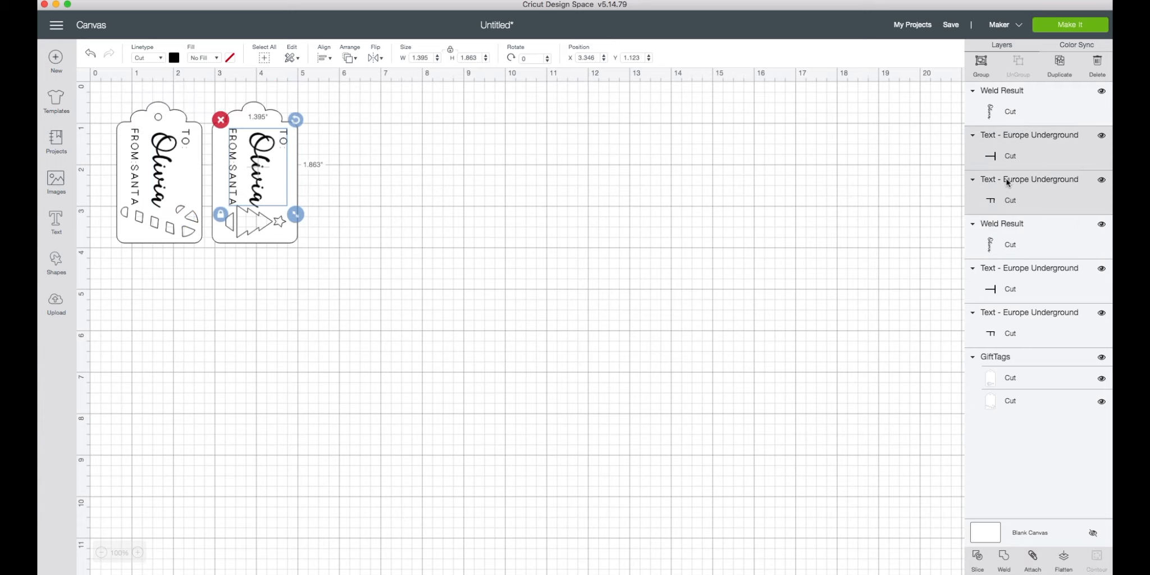
click(1005, 563)
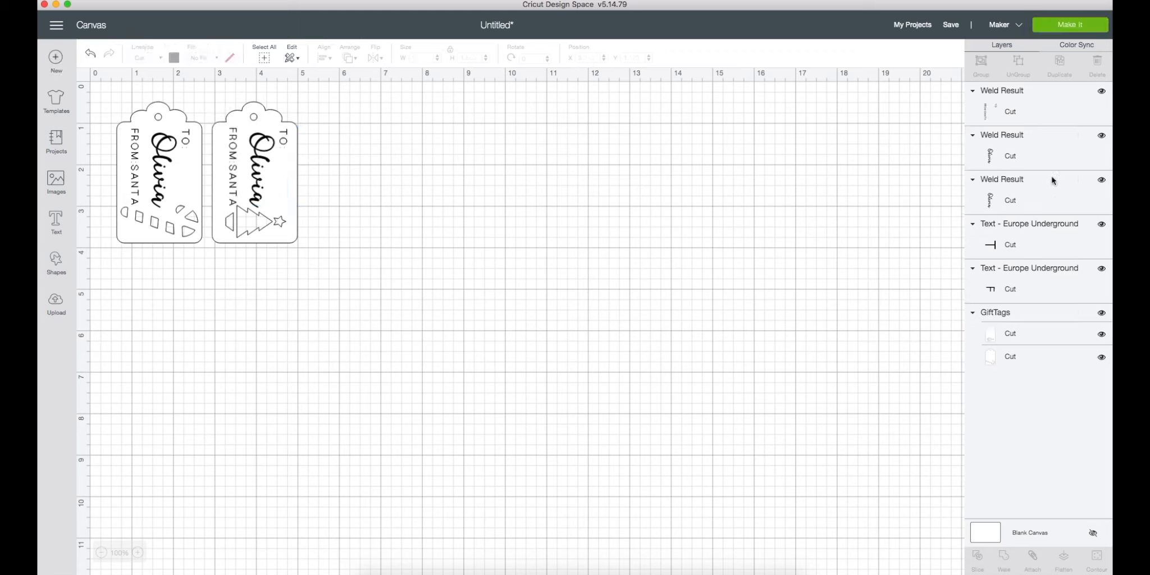
click(1014, 239)
shift+click(1001, 267)
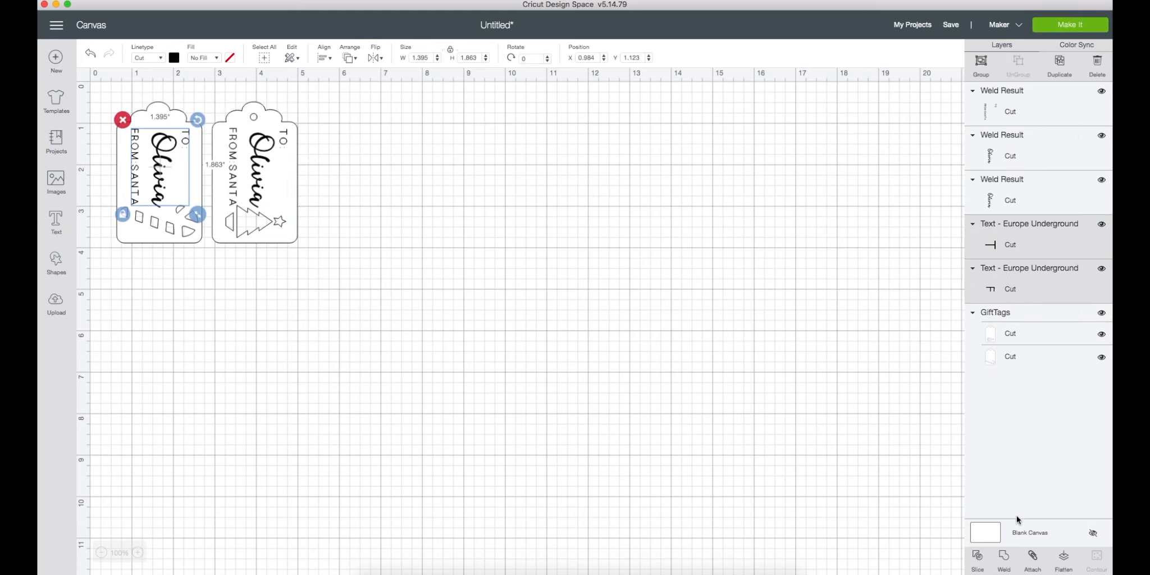
click(1005, 561)
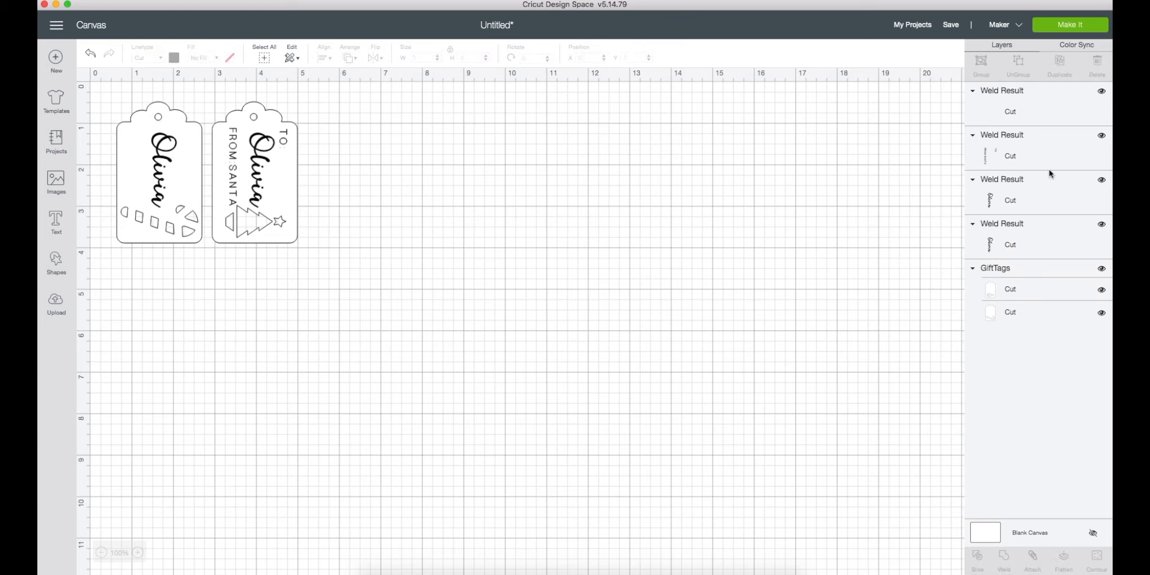
click(1012, 111)
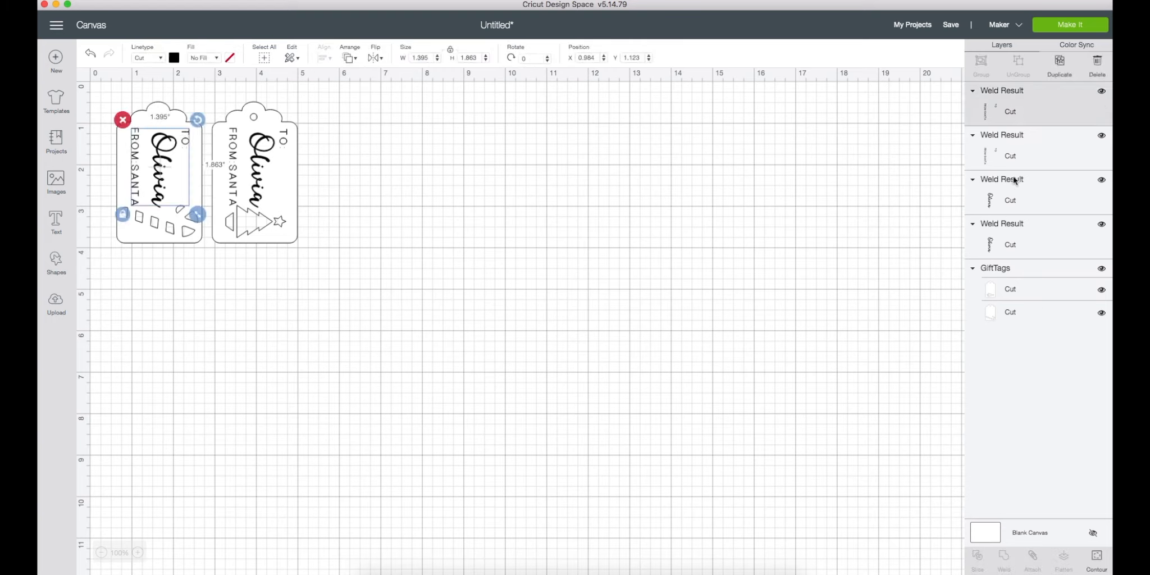
shift+click(995, 193)
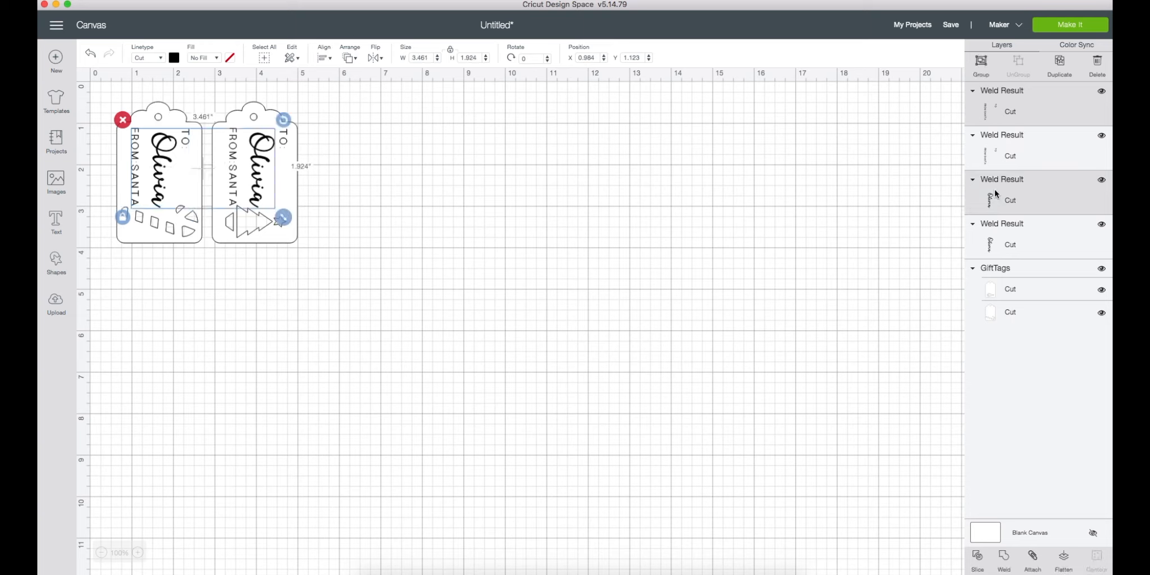
click(1004, 559)
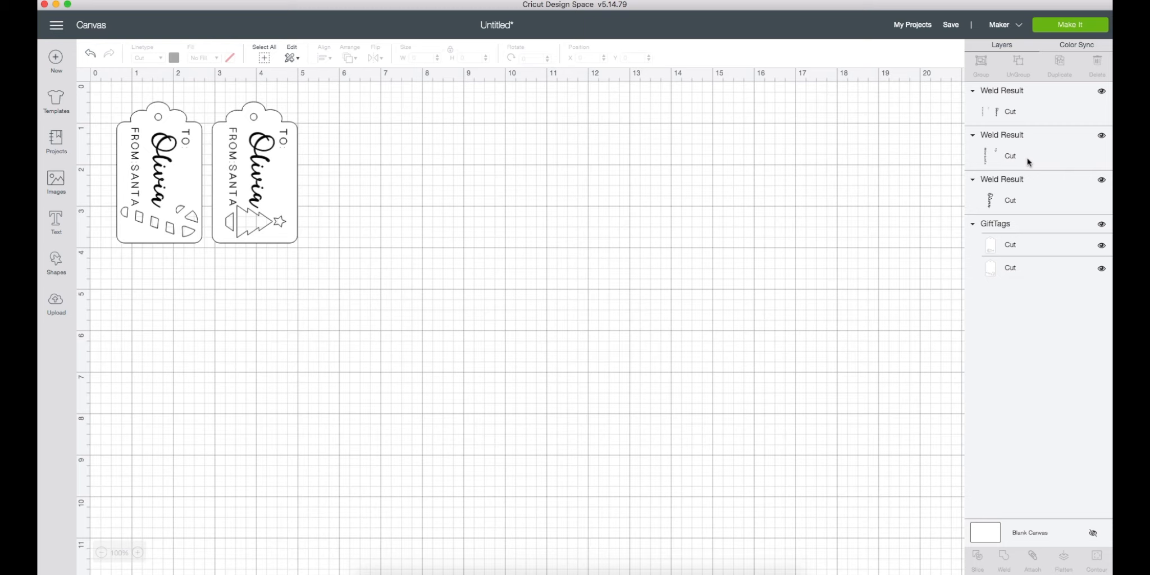
key(super+z)
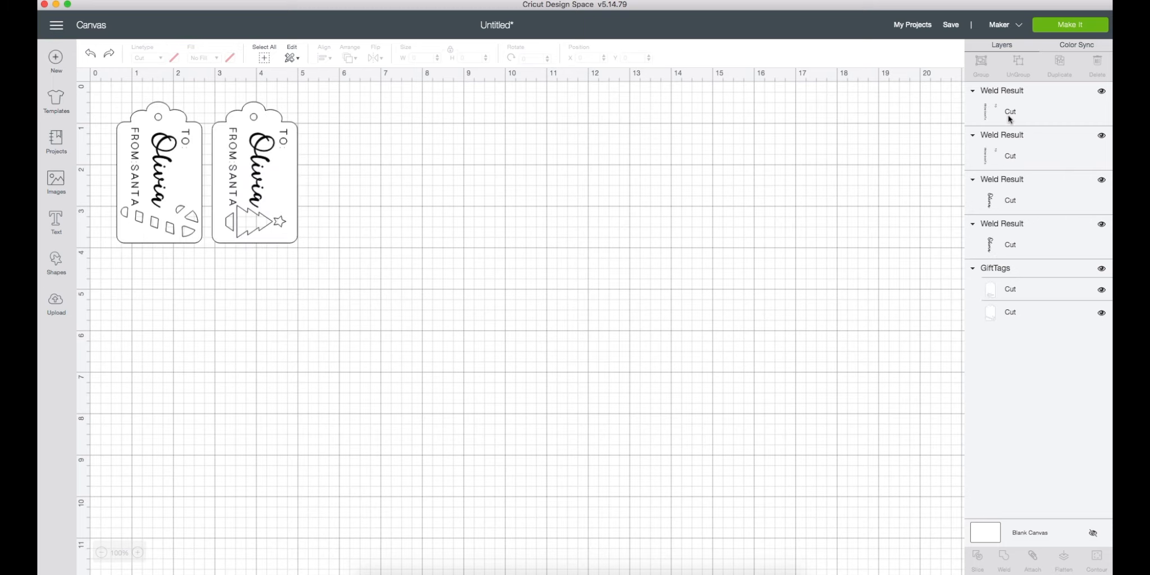
- Weld each tag's TO and FROM SANTA shape with the recipient's name lying on that same tag
click(1008, 115)
shift+click(1014, 251)
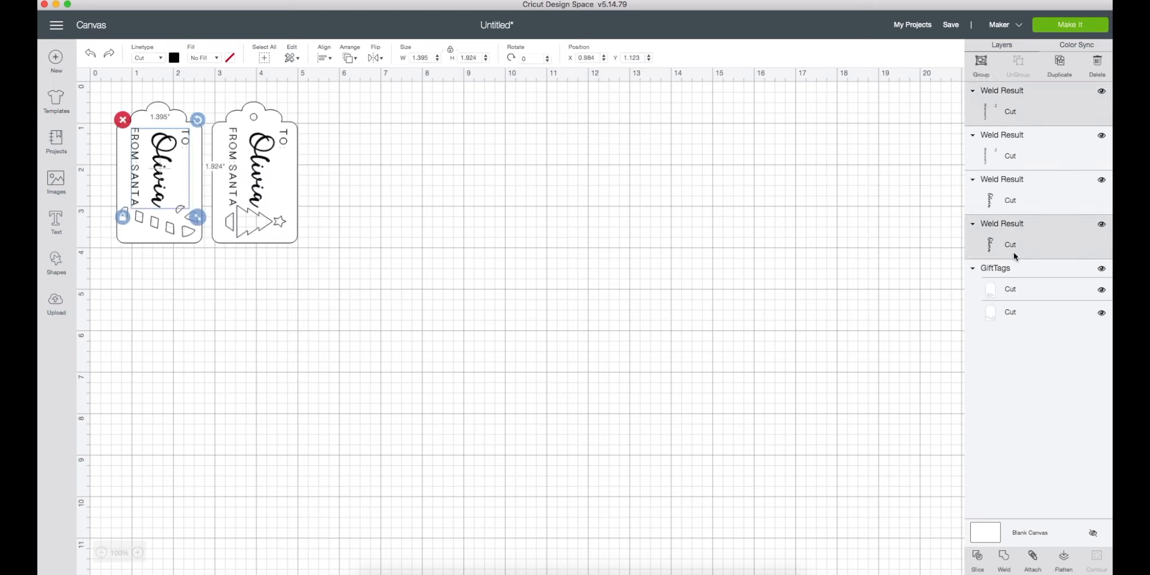
click(1003, 558)
click(1017, 156)
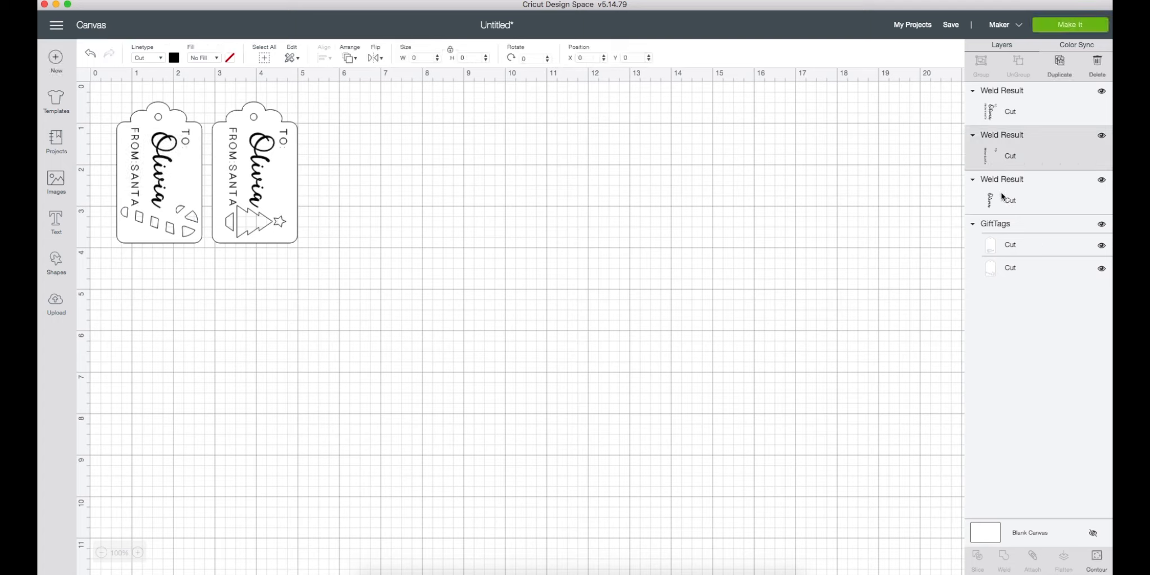
shift+click(1011, 191)
click(1004, 559)
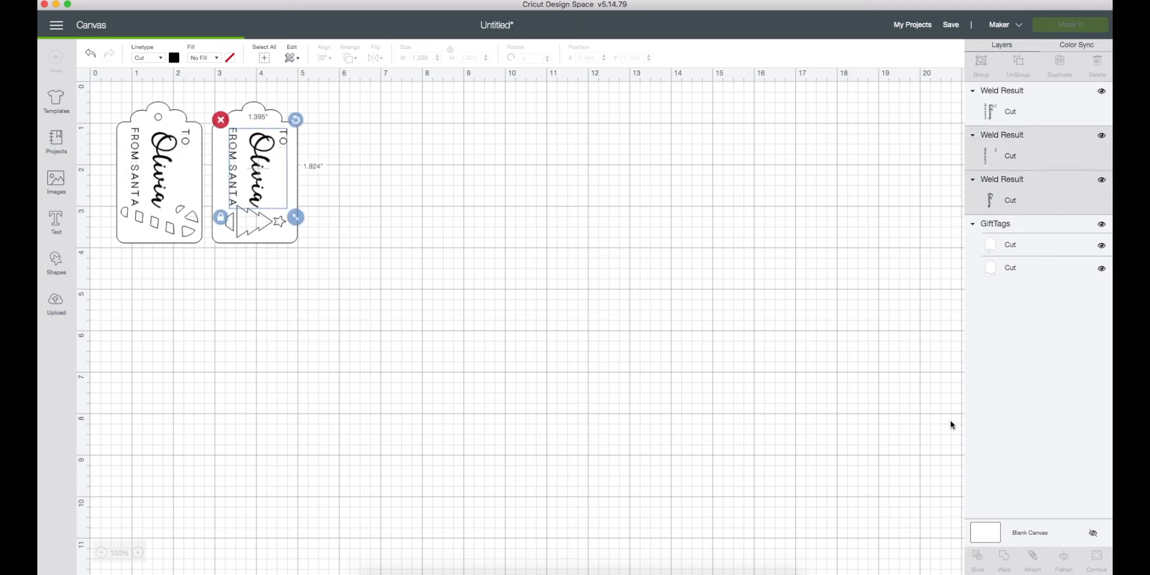
click(998, 110)
click(994, 161)
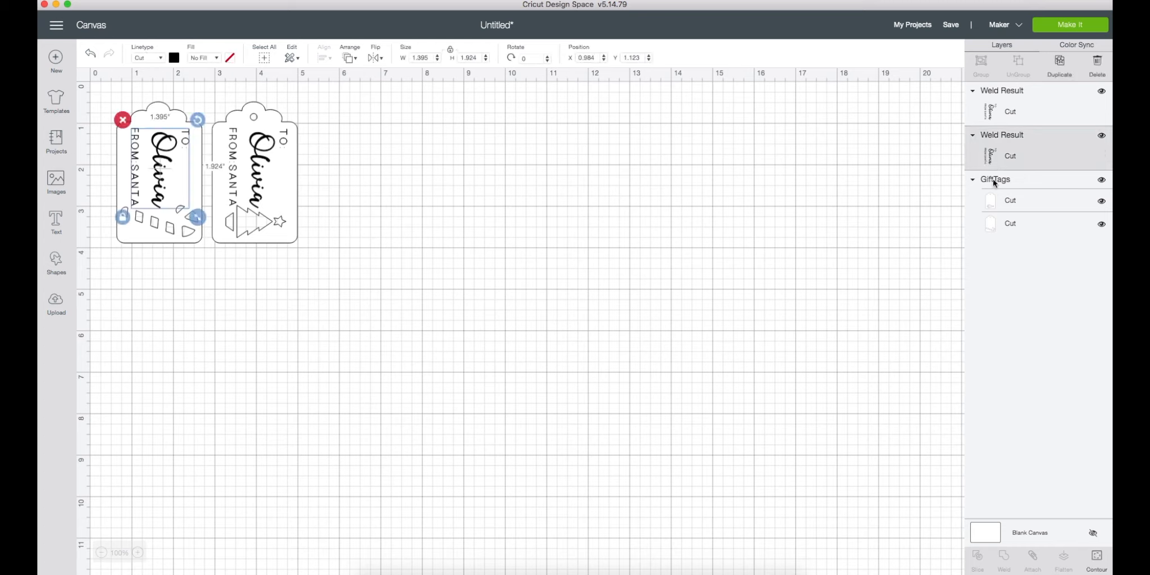
click(997, 203)
click(997, 220)
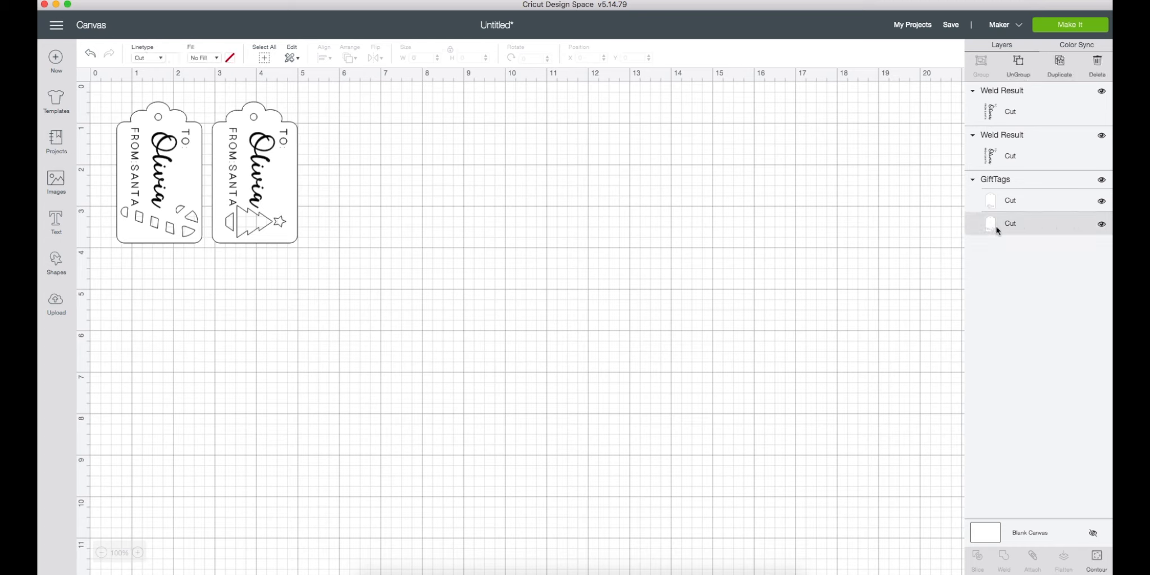
- Change the line type of both welded text shapes to Draw, keeping the tags themselves as Cut
click(1005, 112)
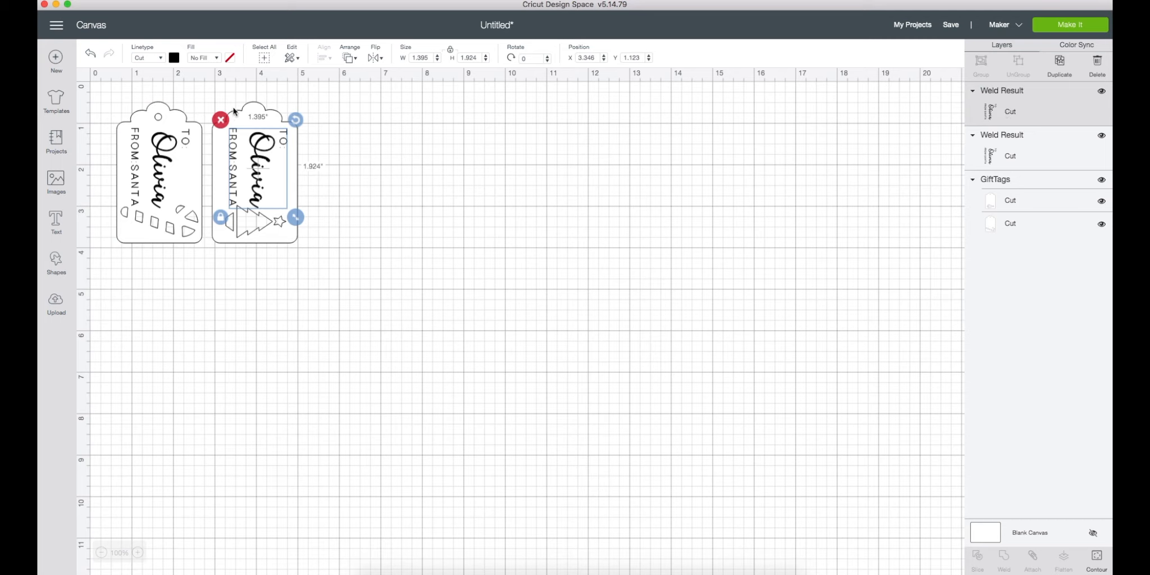
click(164, 57)
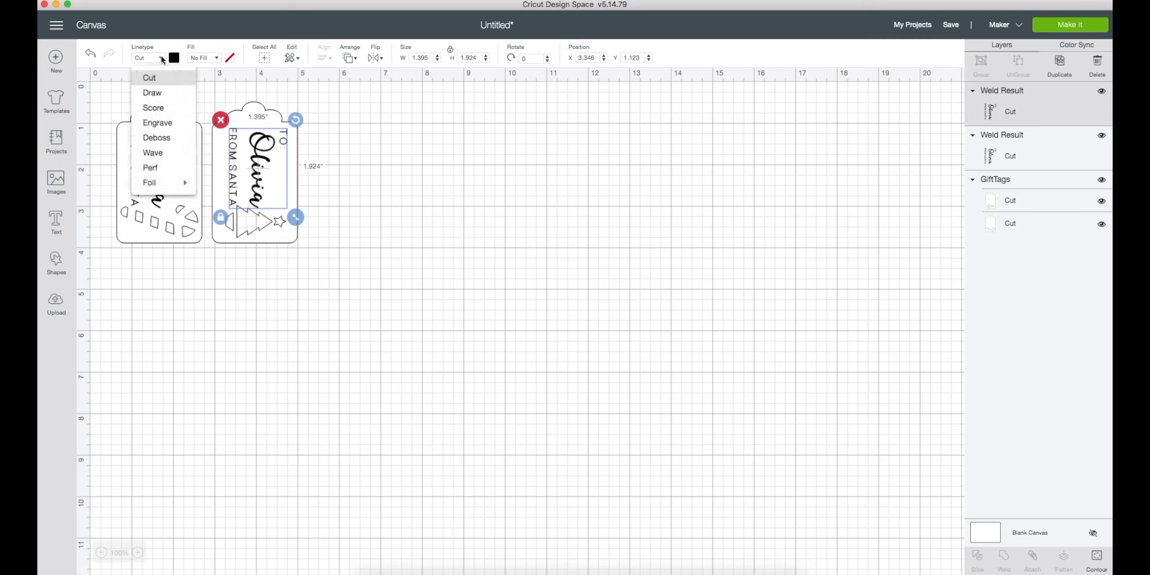
click(157, 94)
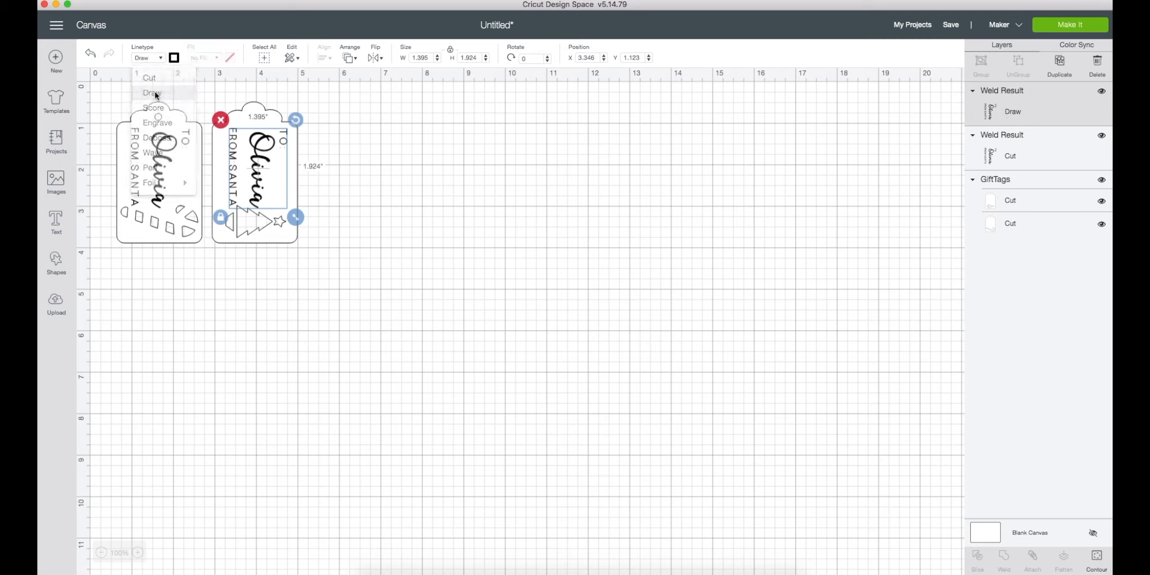
click(1011, 157)
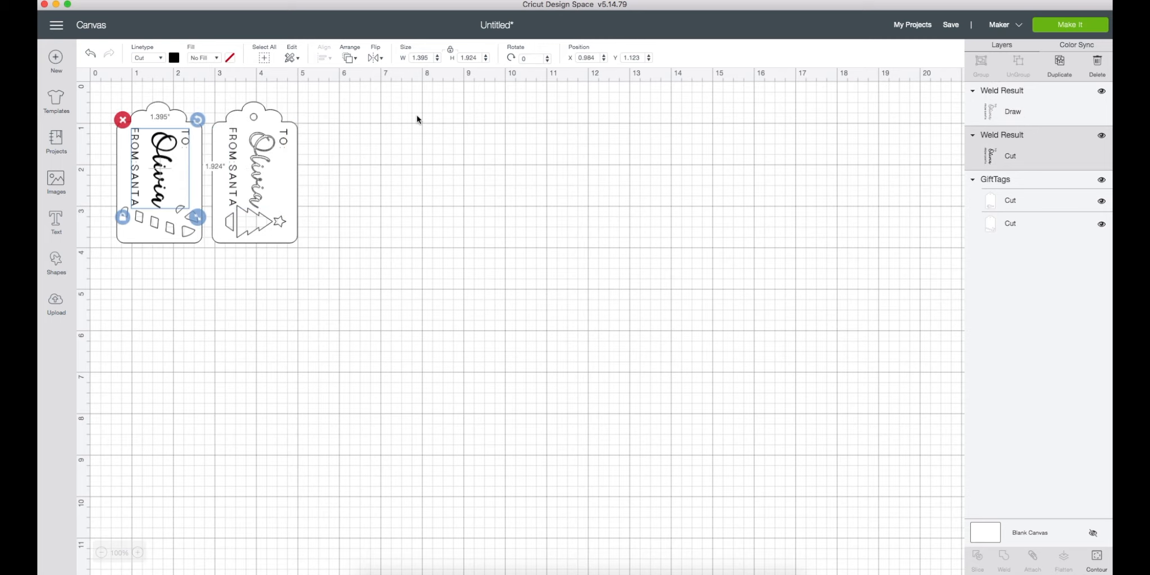
click(158, 58)
click(151, 93)
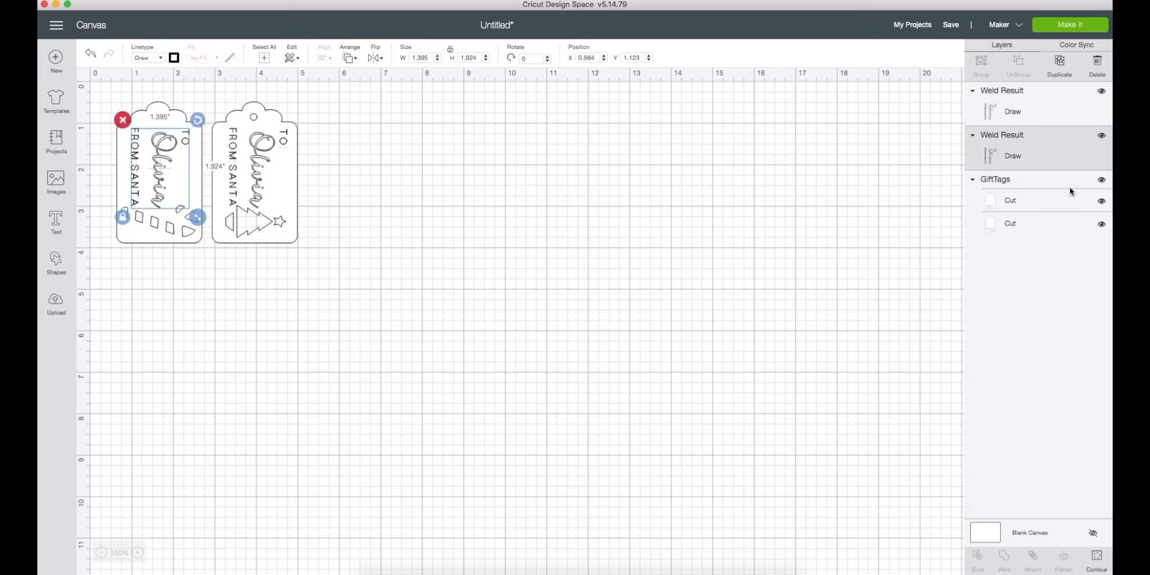
- Nudge the welded text on the Christmas tree tag slightly left, to an X position of about 3.25 in
click(1025, 203)
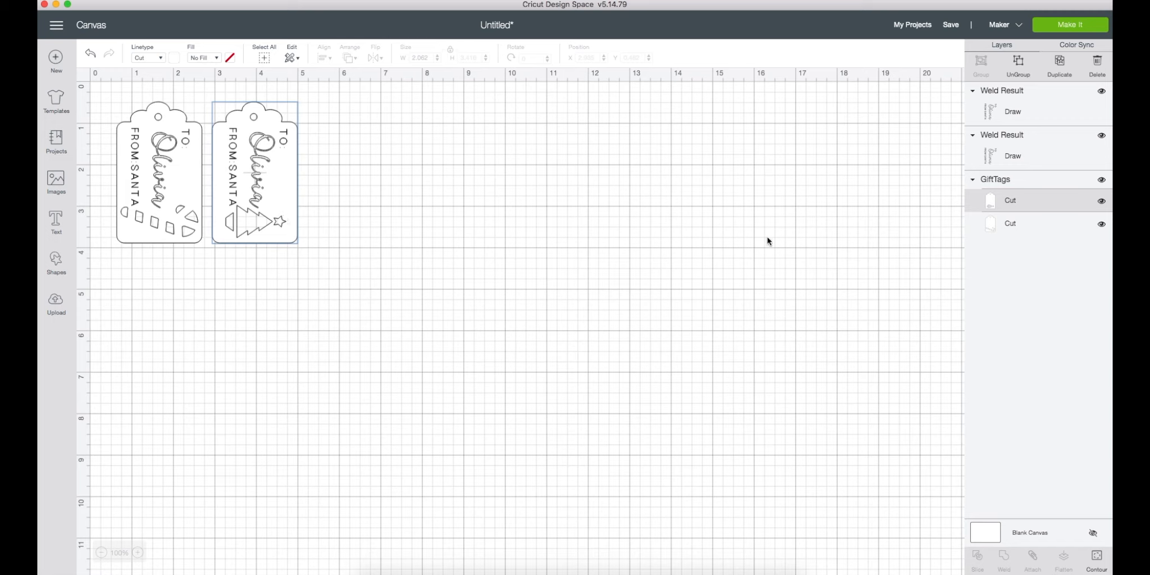
click(1002, 163)
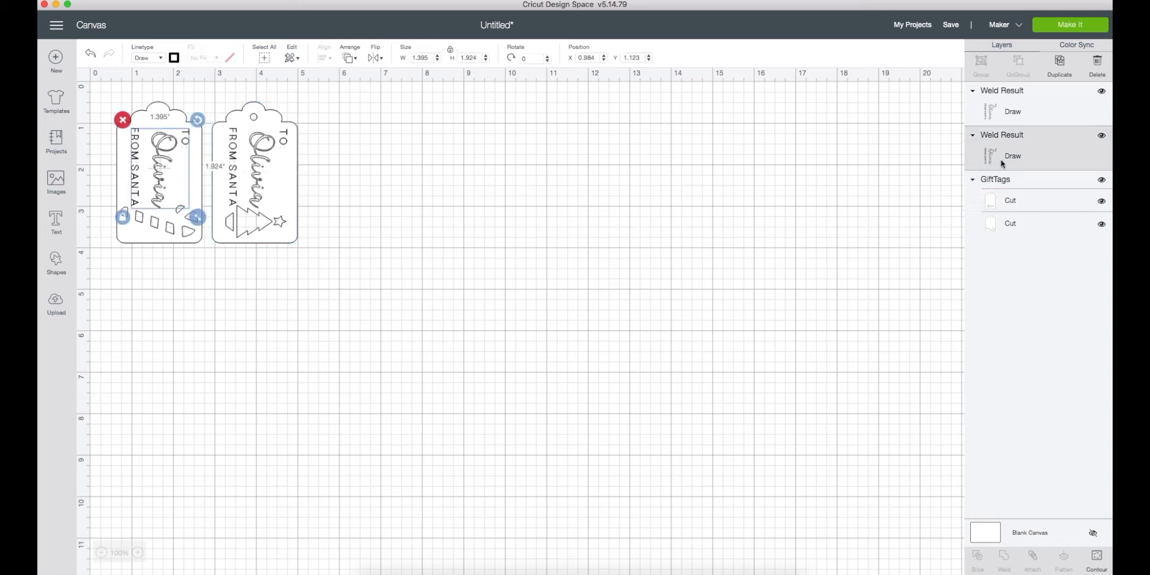
click(992, 111)
key(Left)
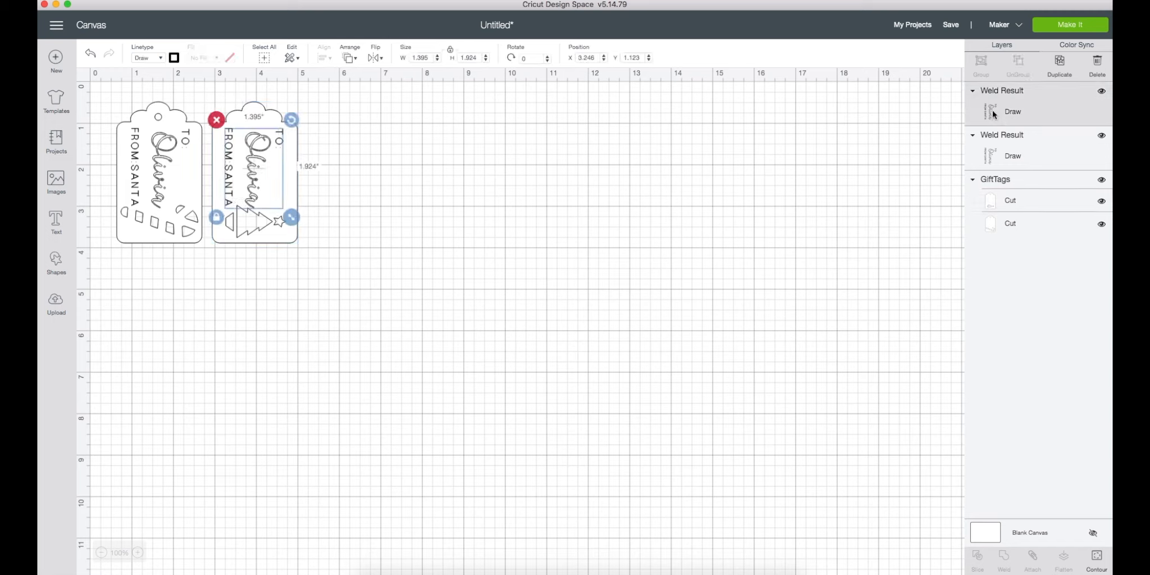
key(Right)
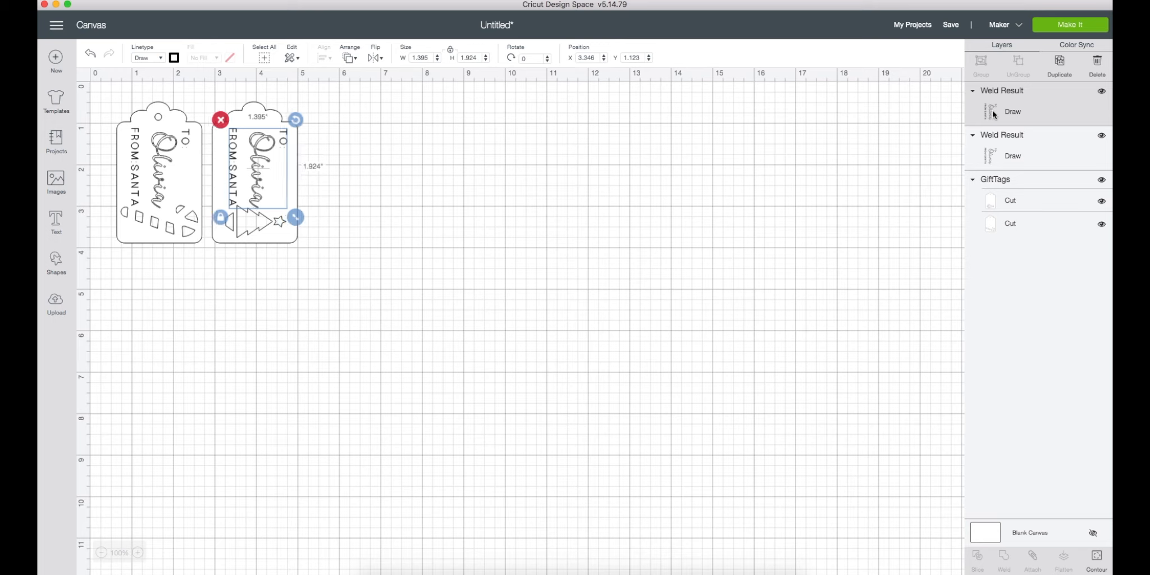
key(Left)
click(1056, 147)
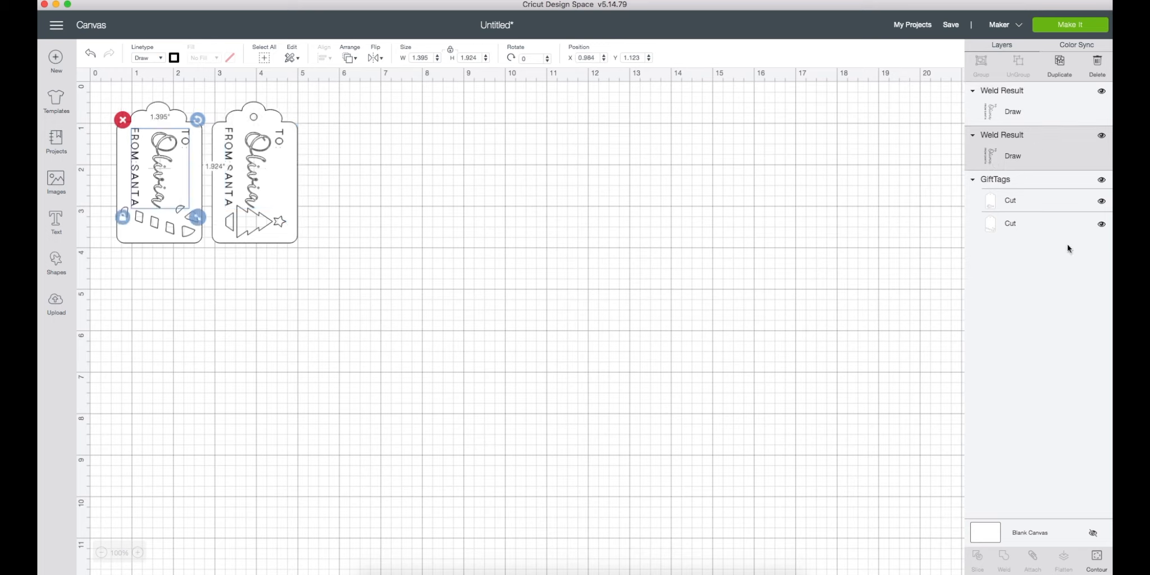
- Preview how the drawn text and the cut tags are distributed over the mats, and return to the canvas
click(1058, 25)
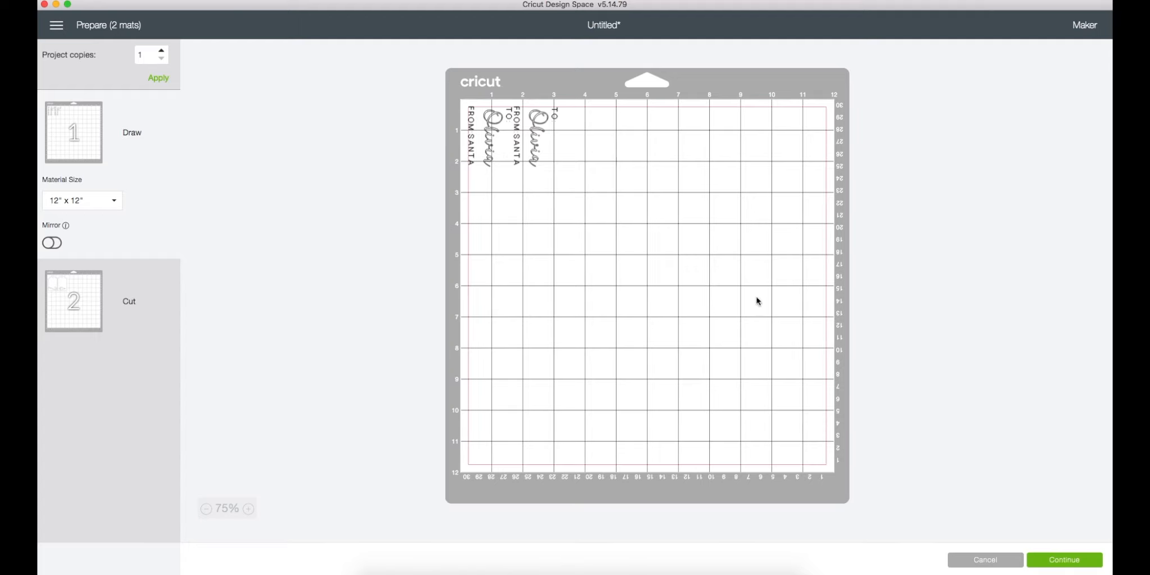
click(975, 560)
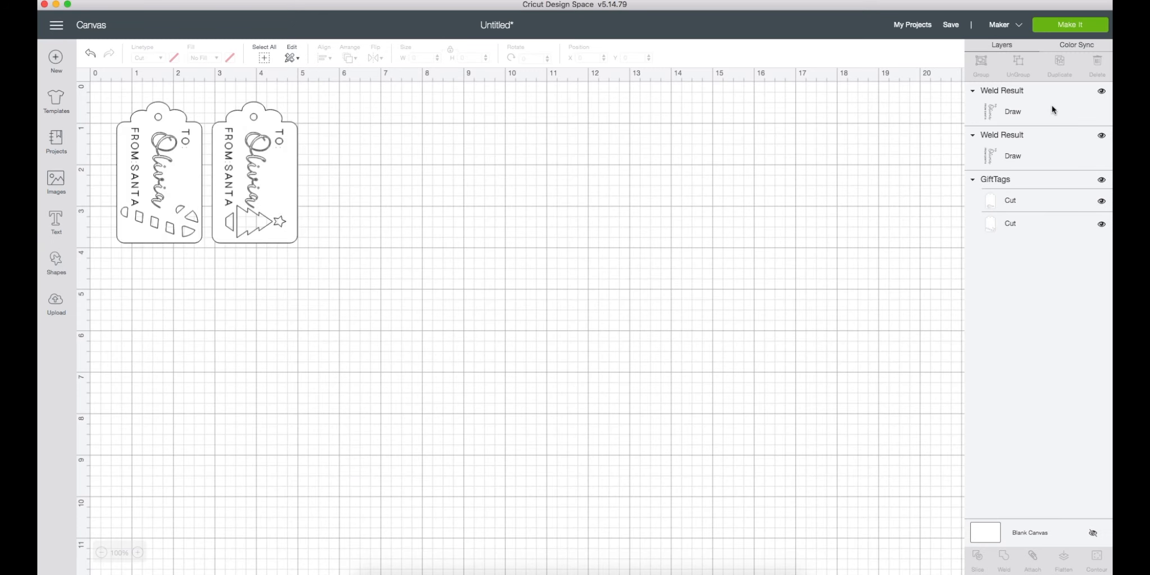
- Move the candy cane tag's welded text layer beneath the gift tags, and ungroup the two tags into separate layers
drag(1022, 112, 1003, 234)
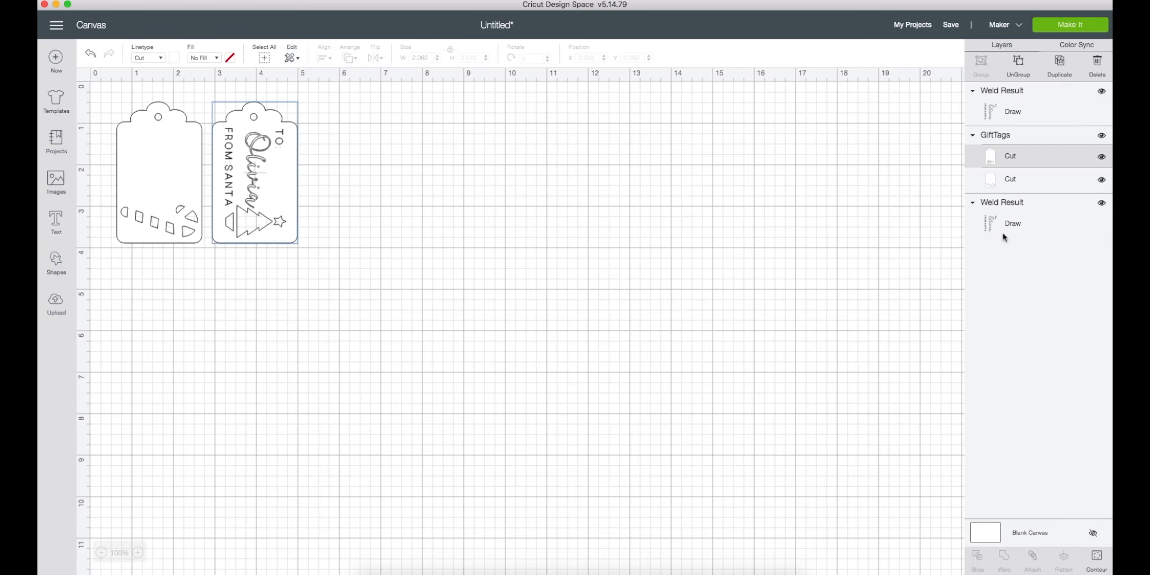
click(1000, 135)
click(1017, 62)
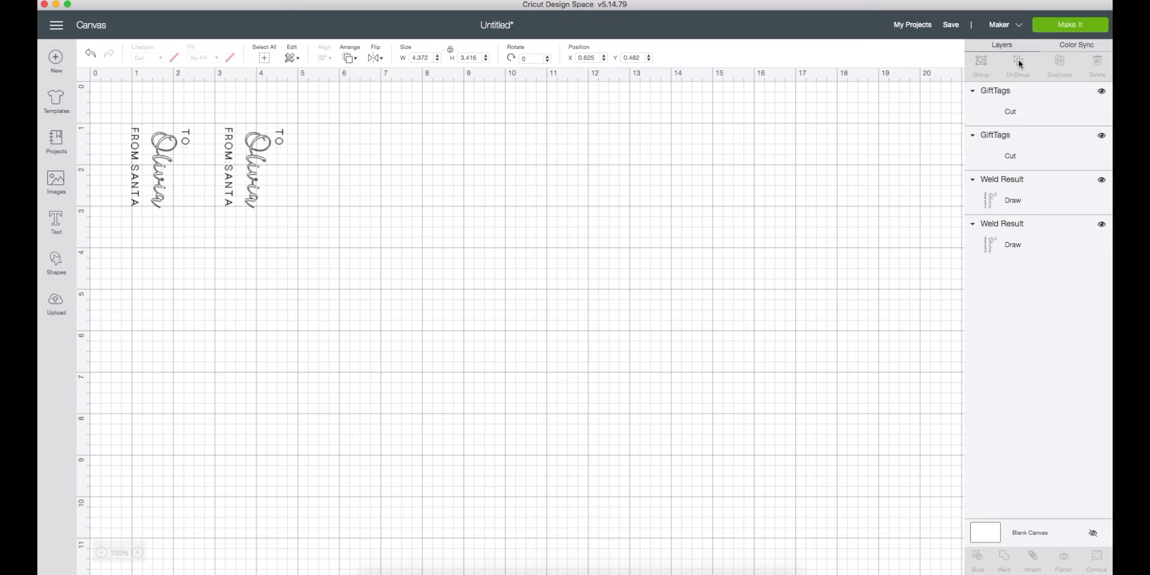
- Reorder the layers so that both welded text shapes lie above the two gift tags
click(1004, 113)
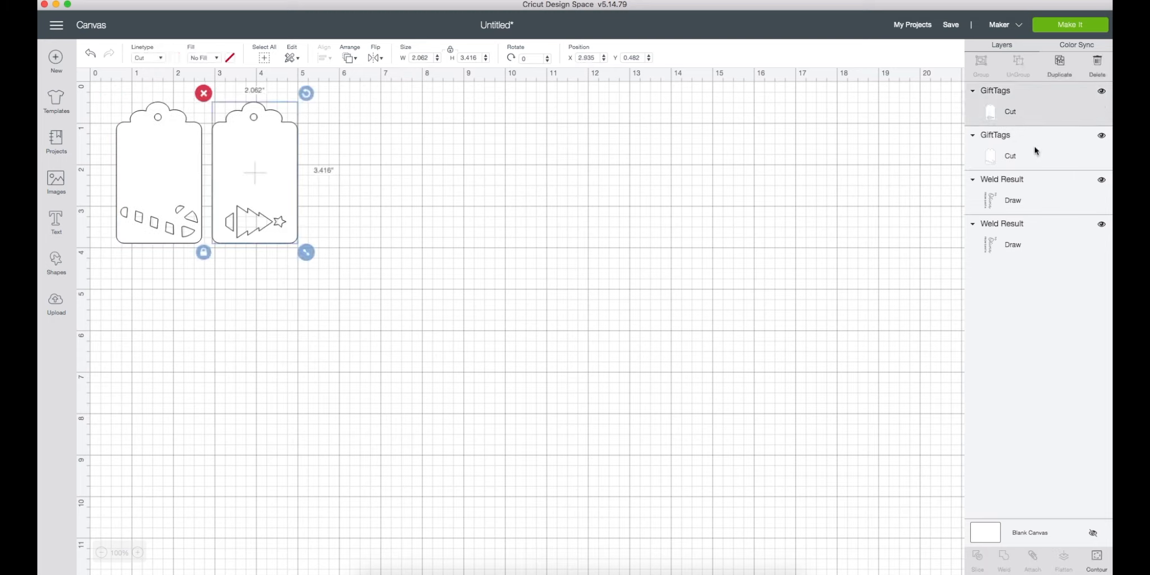
shift+click(1007, 200)
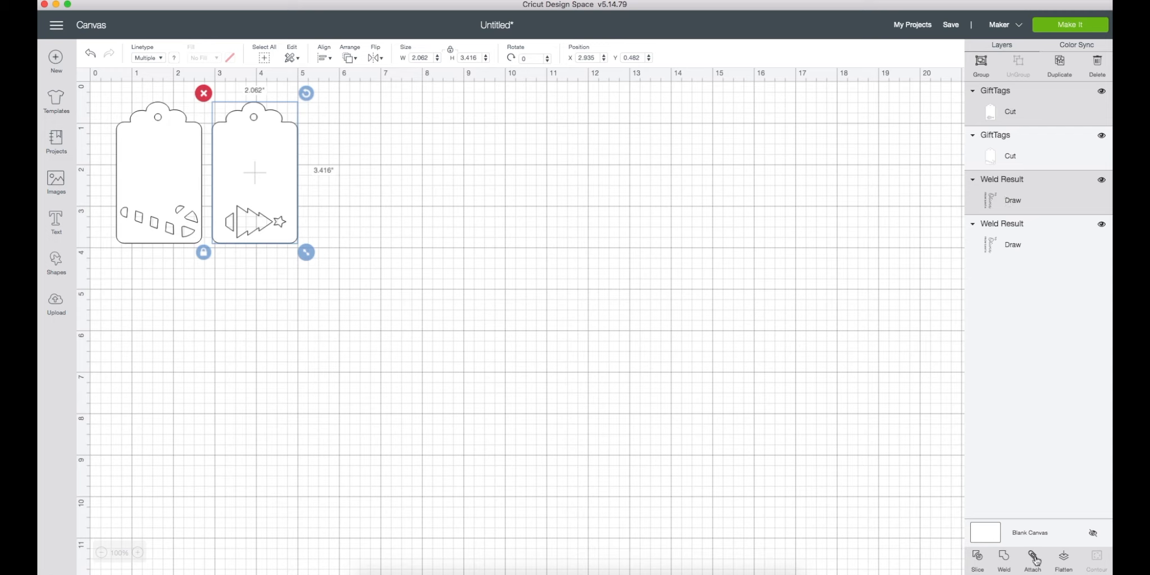
click(1017, 240)
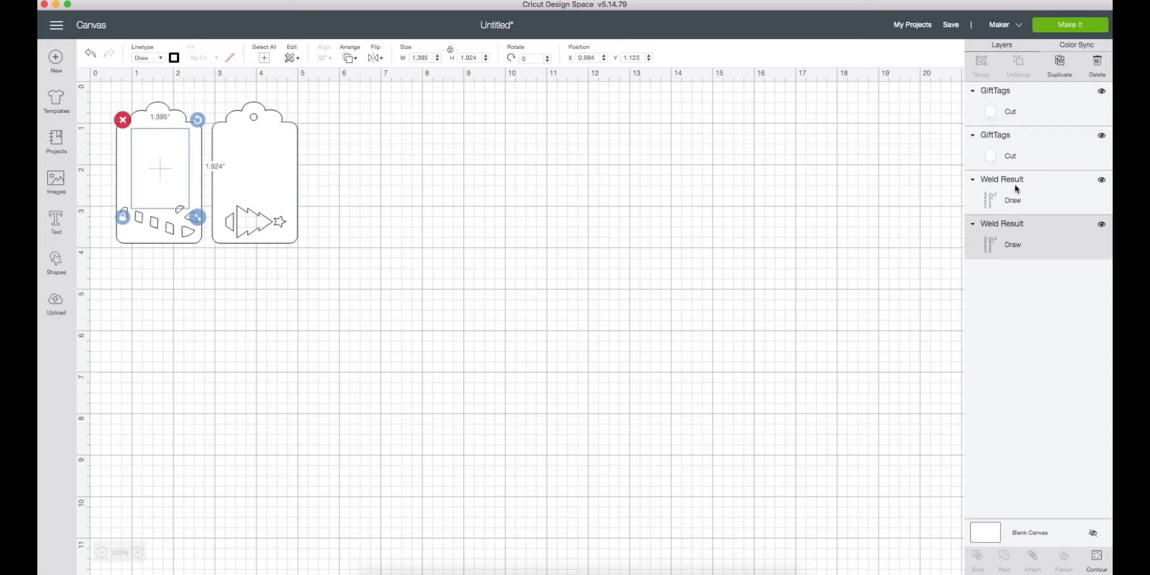
click(1016, 189)
click(1002, 240)
drag(1010, 191, 1003, 92)
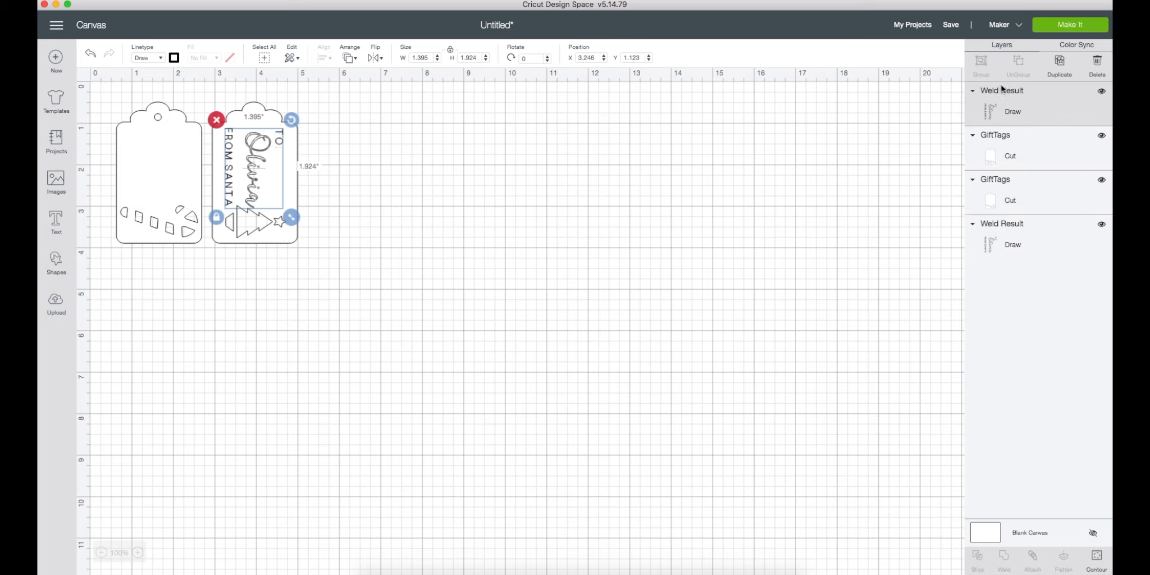
drag(1003, 225, 999, 135)
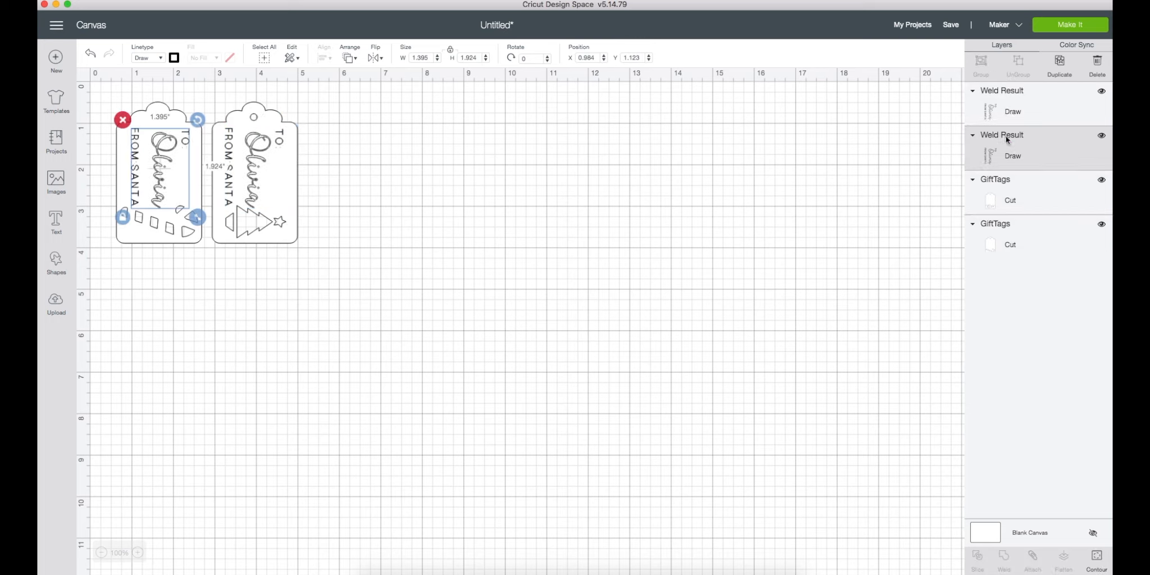
- Attach the welded text on the Christmas tree tag to its tag, and do the same for the candy cane tag
click(1001, 106)
shift+click(1008, 191)
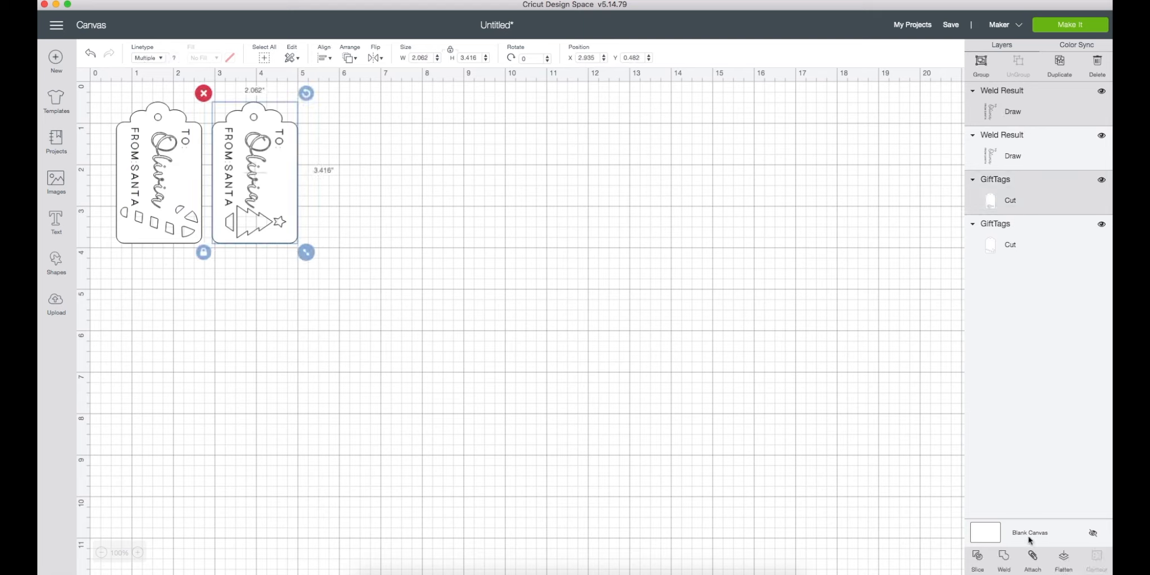
click(1032, 557)
click(1005, 228)
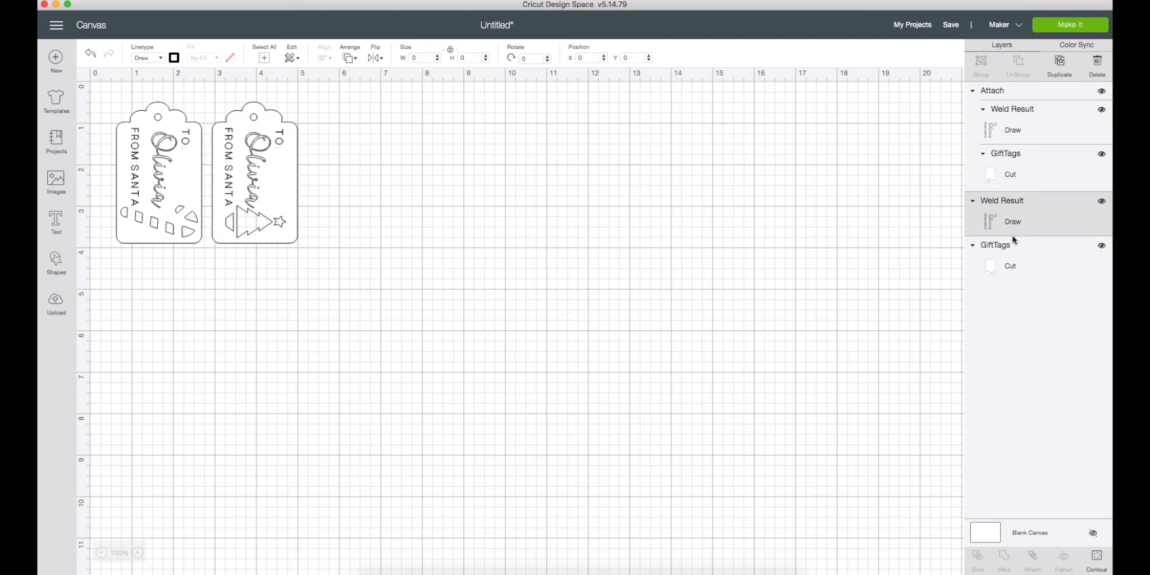
shift+click(999, 265)
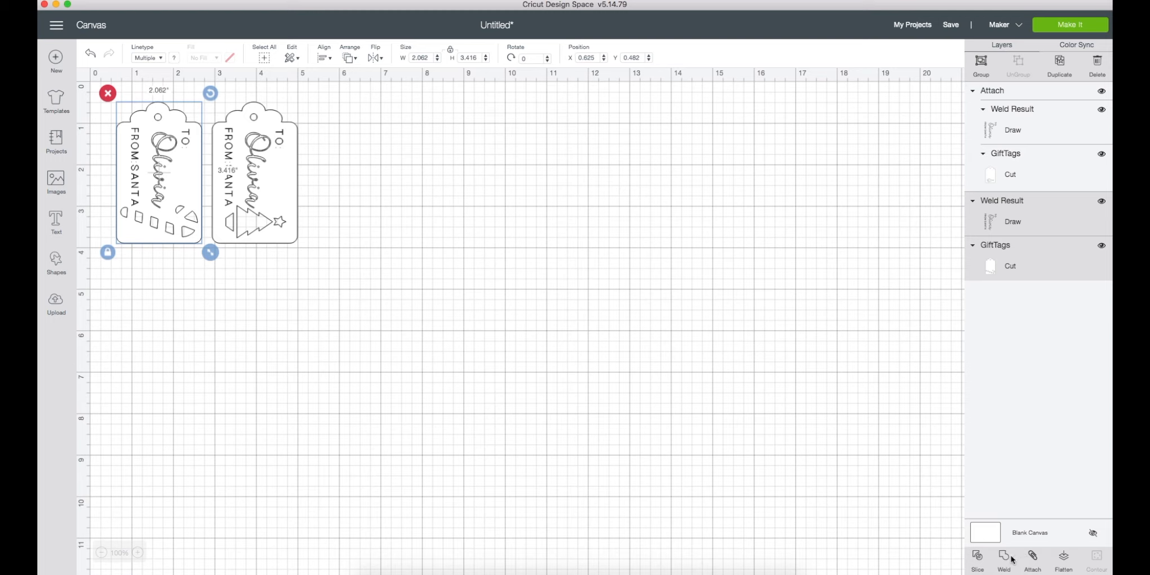
click(1032, 557)
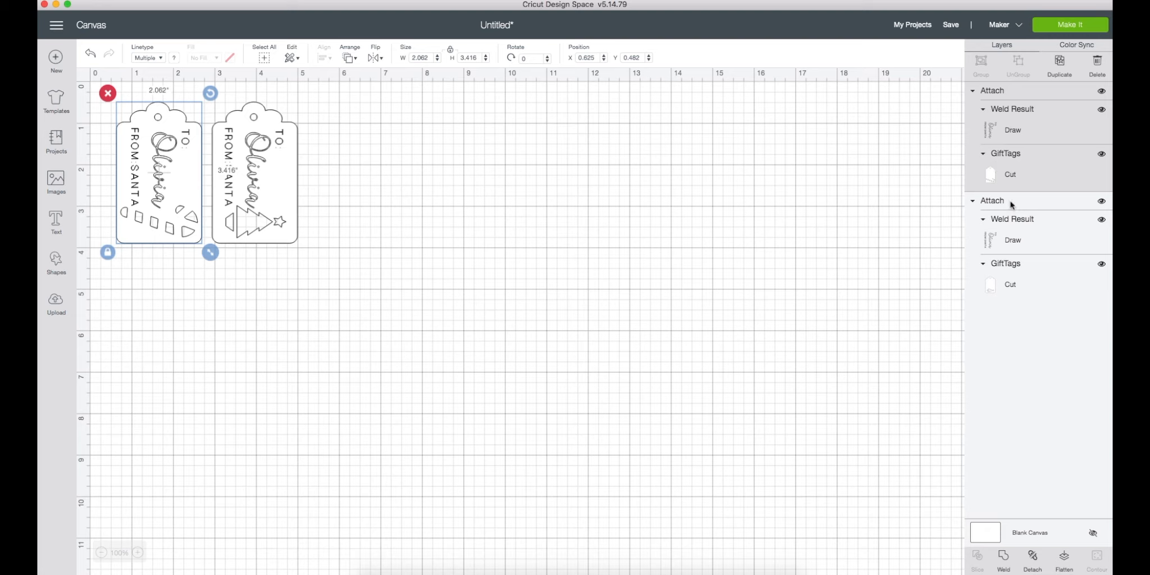
- Send the attached tags to the mat preview and move the candy cane tag right, to start about 3.2 in across the mat
click(1055, 29)
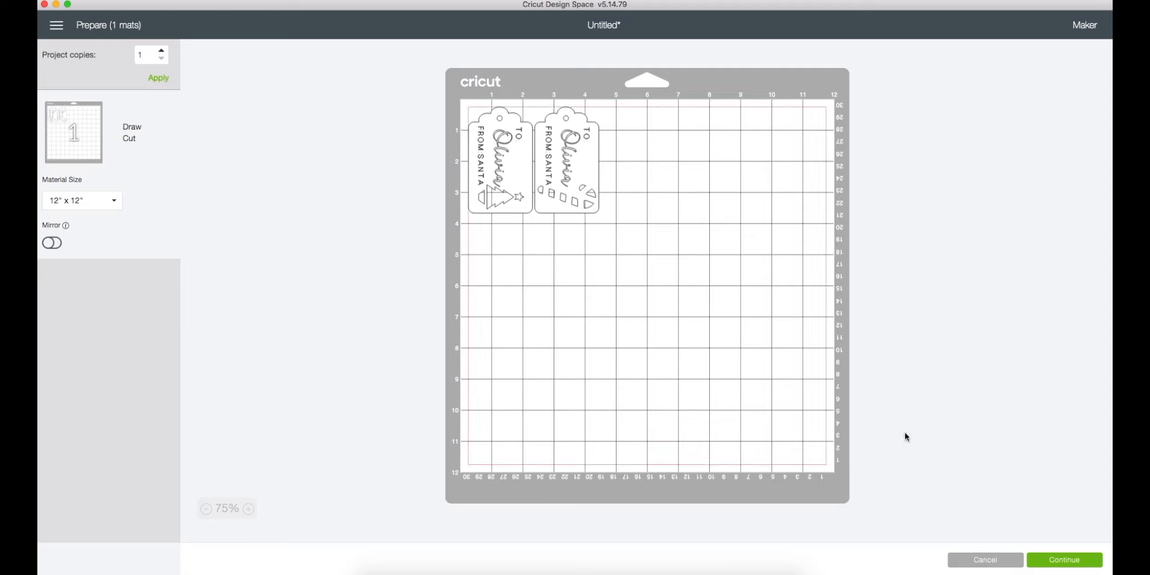
drag(613, 233, 595, 129)
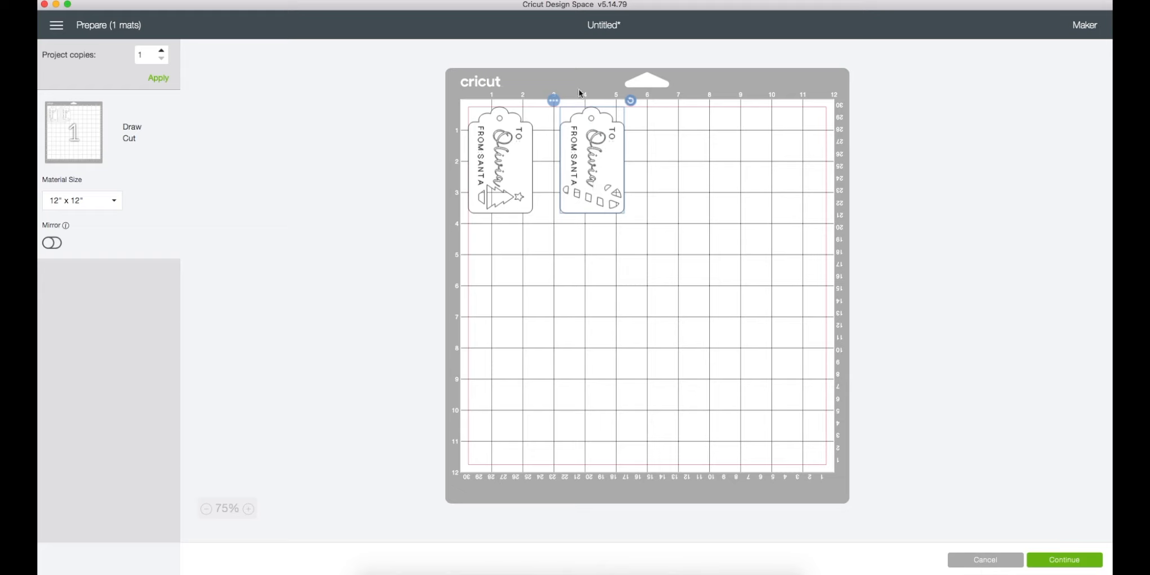
click(709, 248)
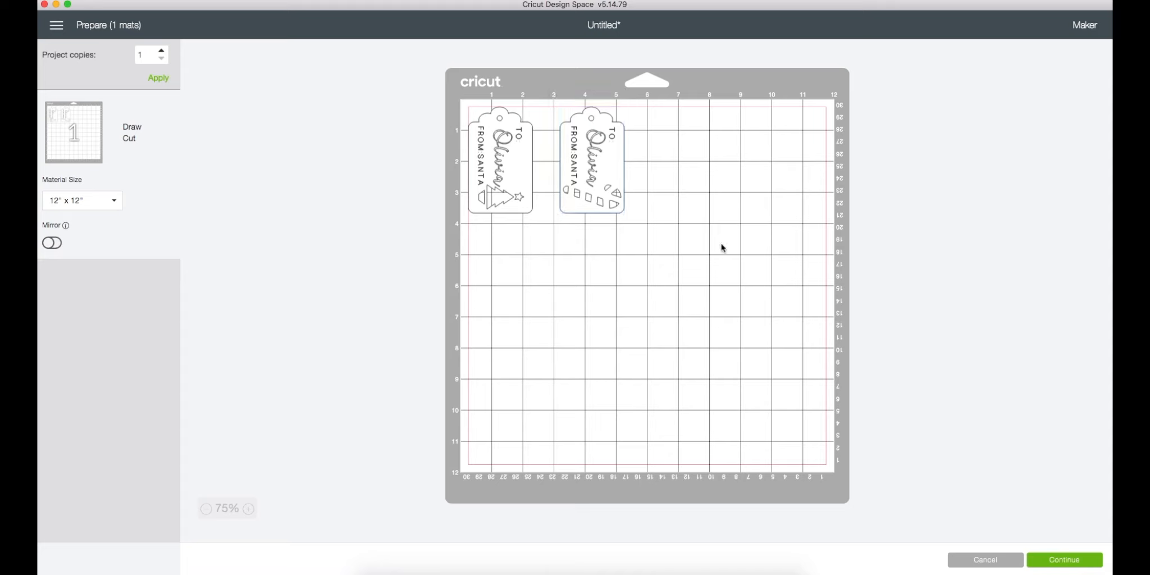